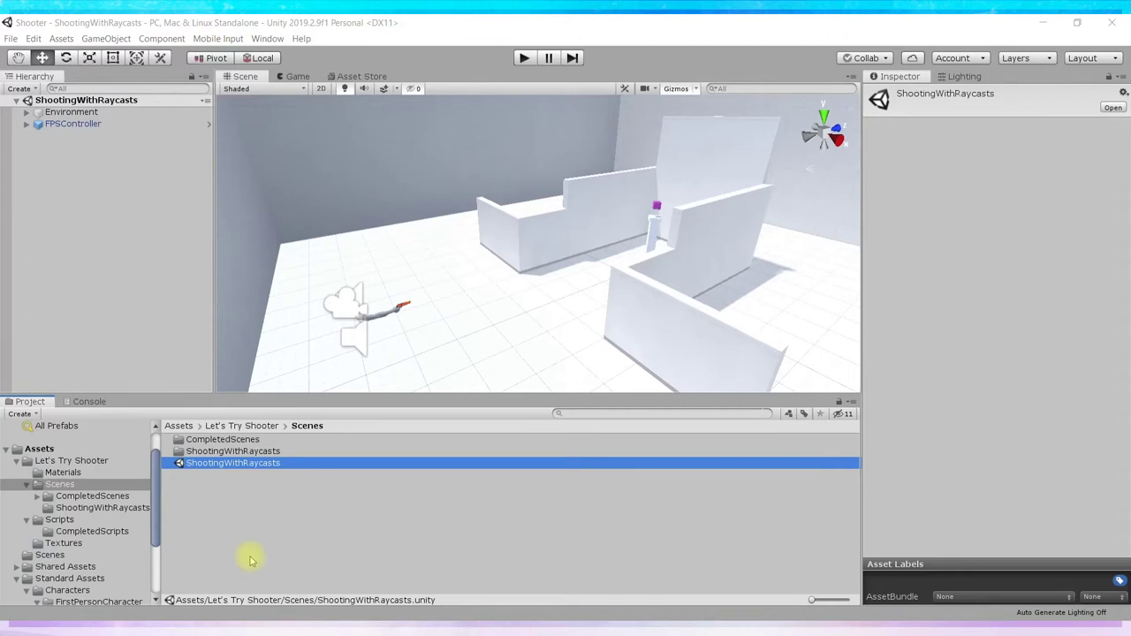
Open Let's Try Shooter's Scripts folder, which holds only a CompletedScripts subfolder.
click(53, 462)
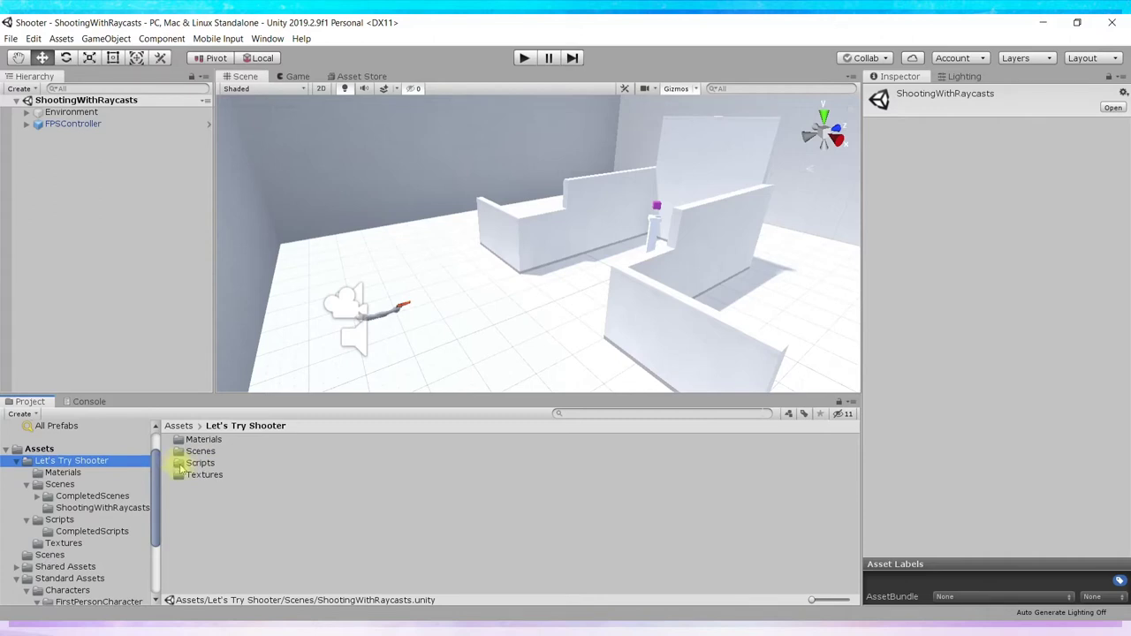
double_click(181, 468)
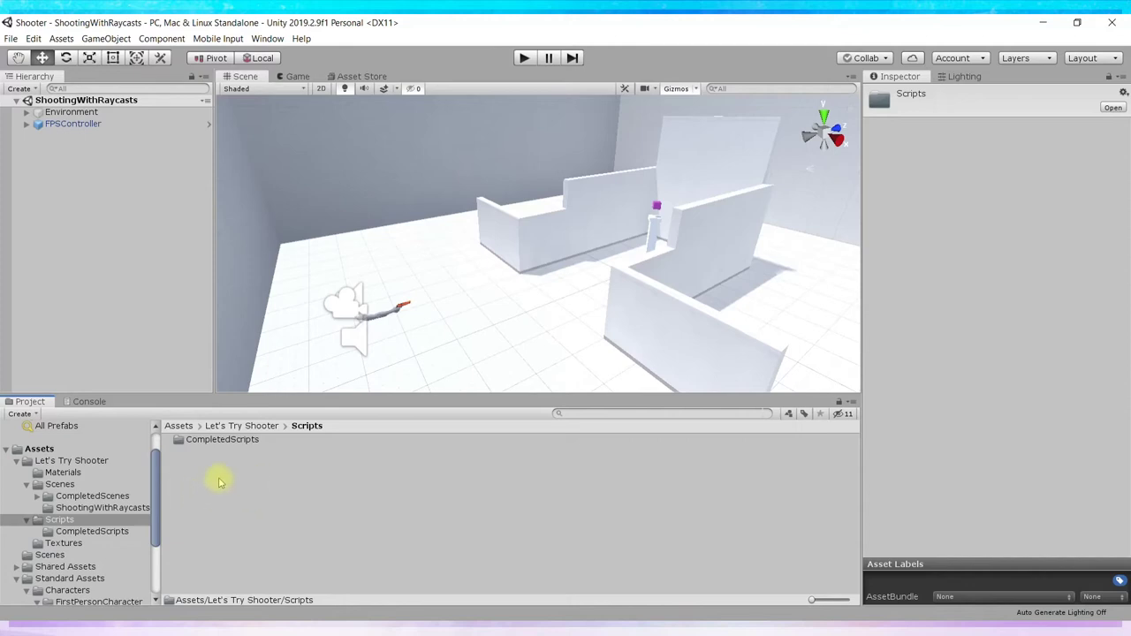
right_click(220, 482)
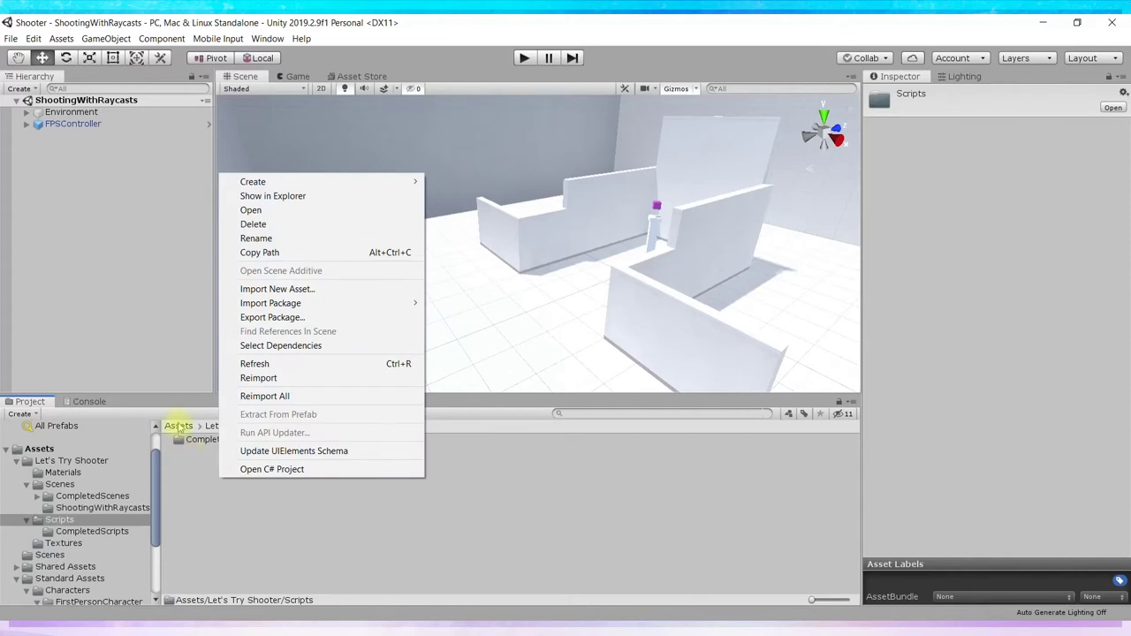
Create a new C# script in the Scripts folder and name it RaycastShooter.
click(203, 481)
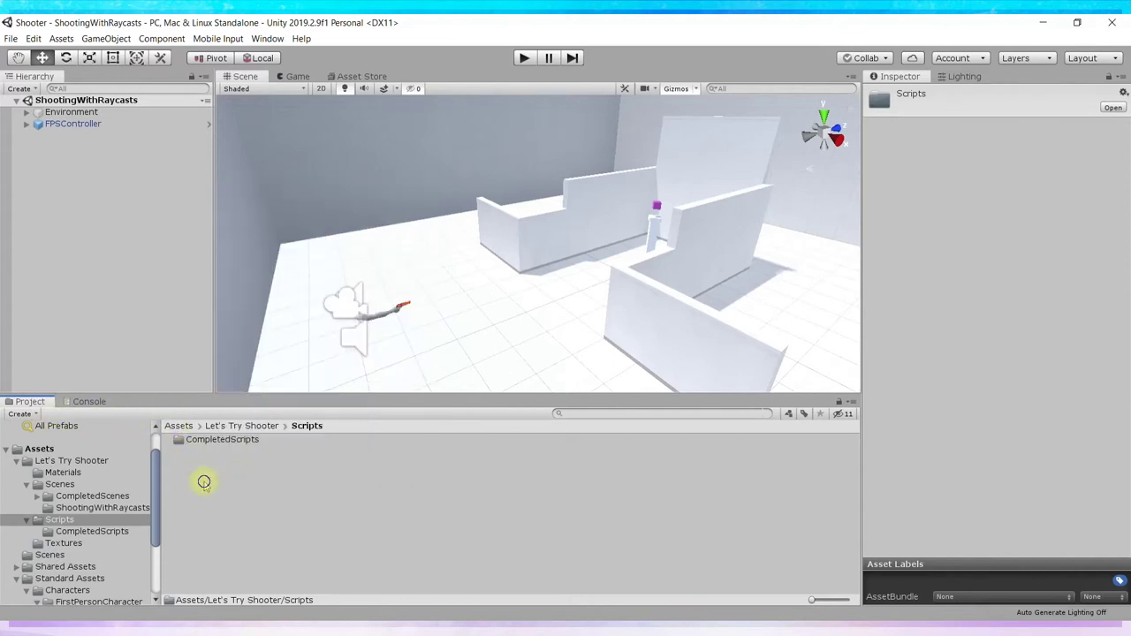
right_click(204, 481)
mouse_move(361, 191)
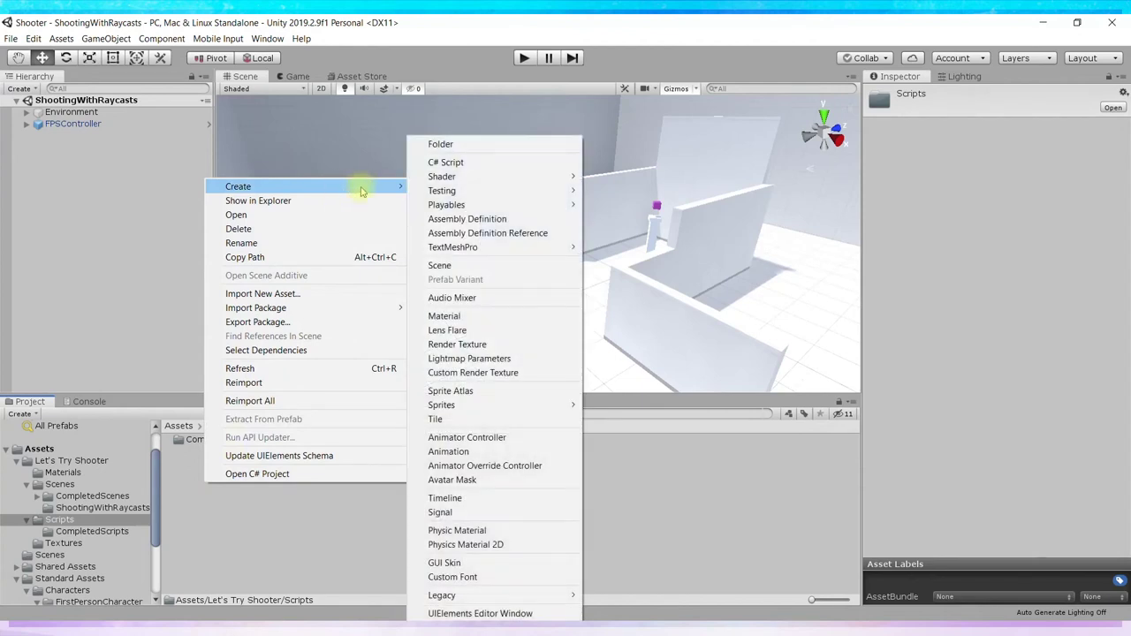
click(466, 163)
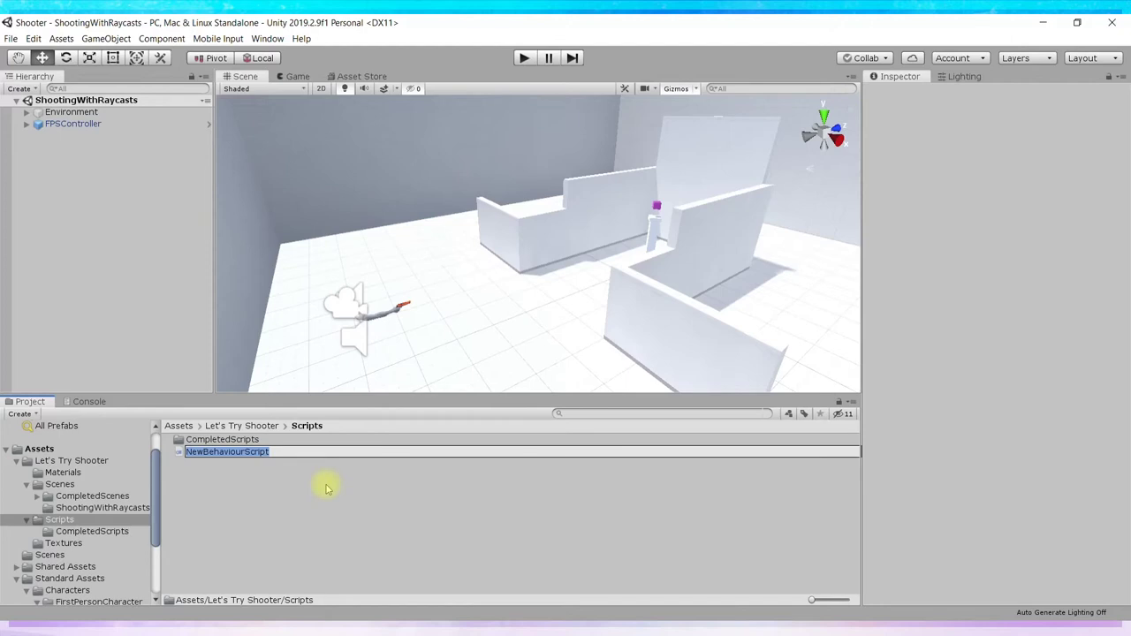
text(RaycastShooter)
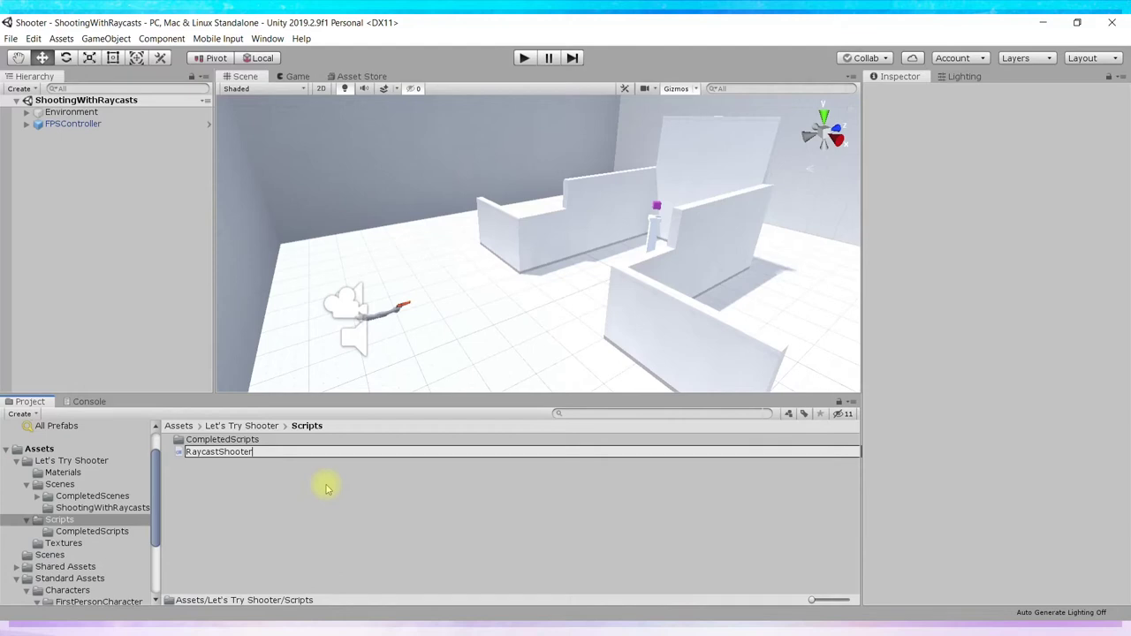
key(Return)
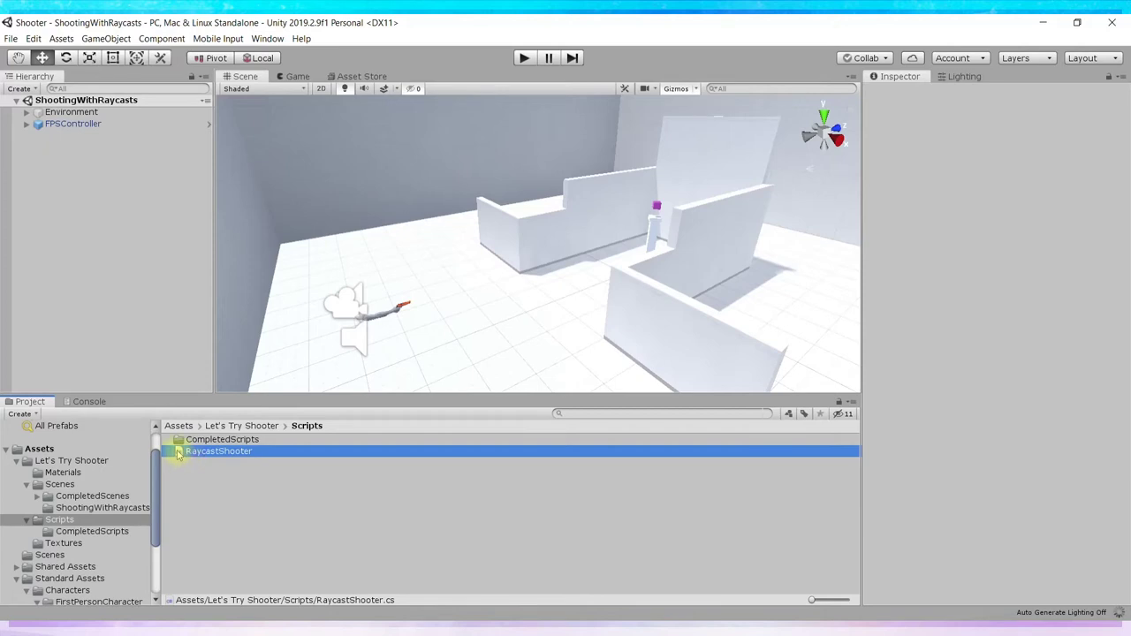
Expand FPSController and FirstPersonCharacter, then select and frame the Gun, undoing an accidental move.
click(932, 177)
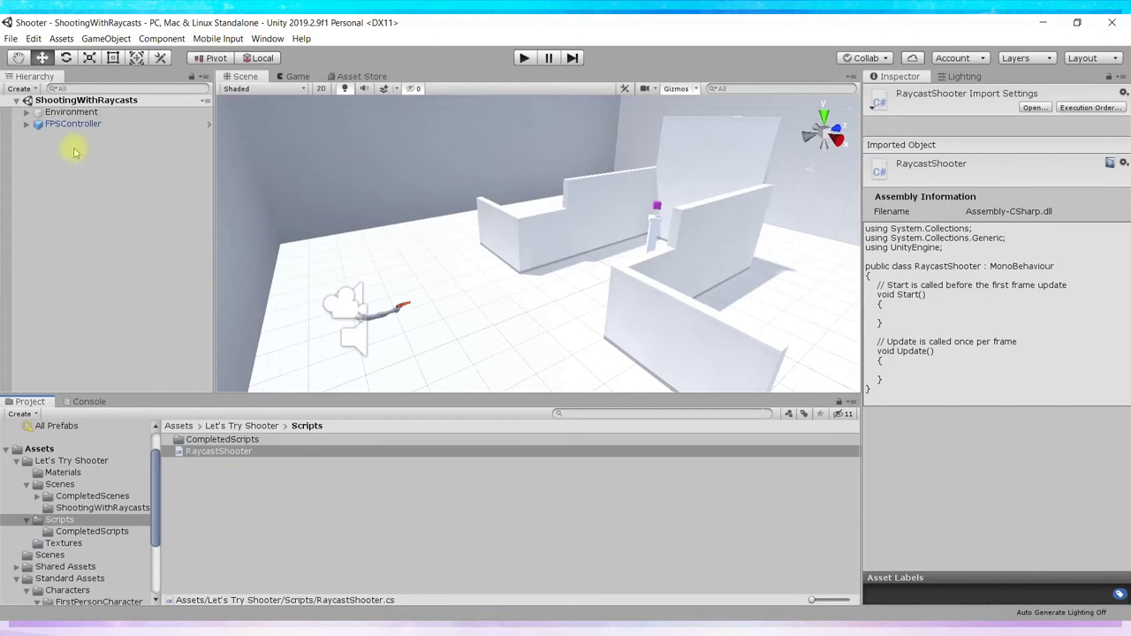
click(27, 124)
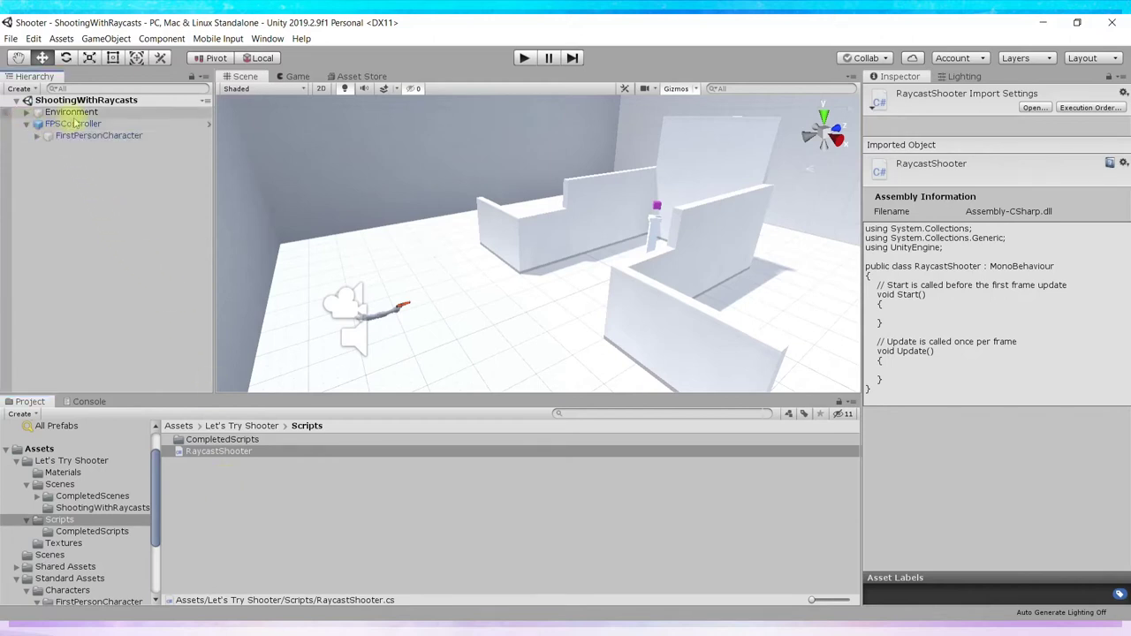
click(37, 136)
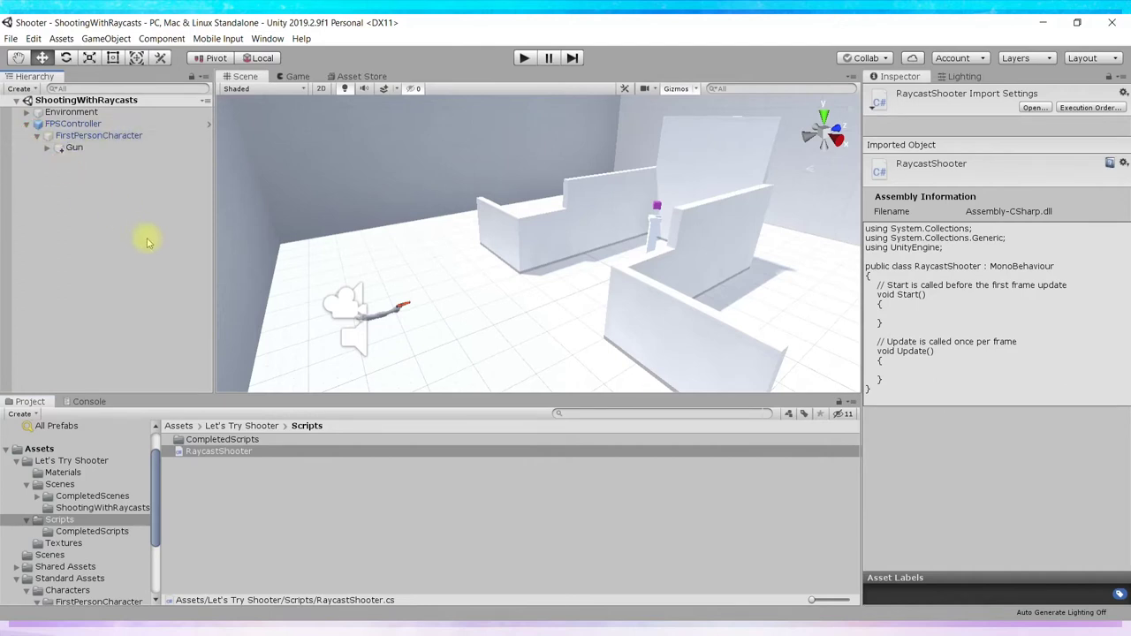
click(75, 149)
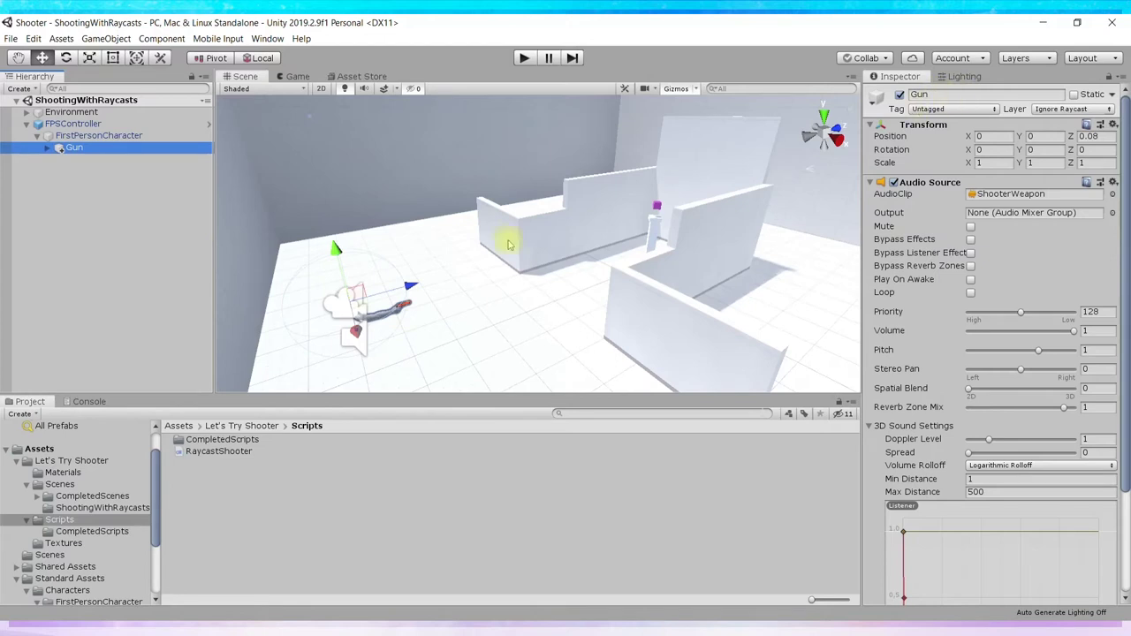
double_click(71, 148)
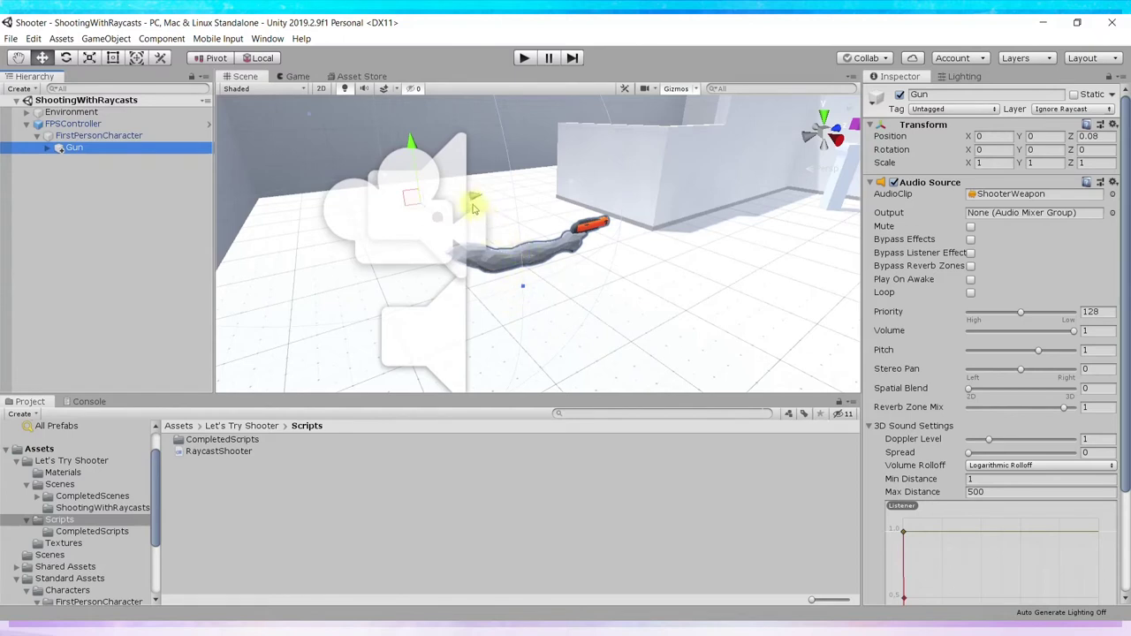
mouse_move(473, 197)
mouse_down()
mouse_move(502, 210)
mouse_move(489, 220)
mouse_up()
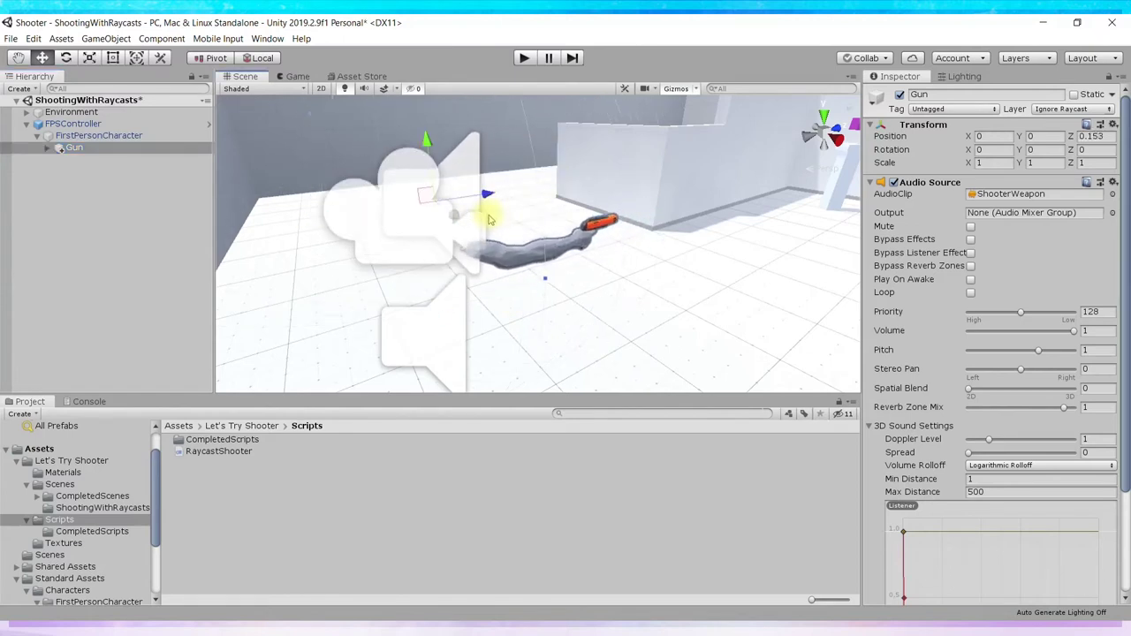
key(ctrl+z)
click(76, 148)
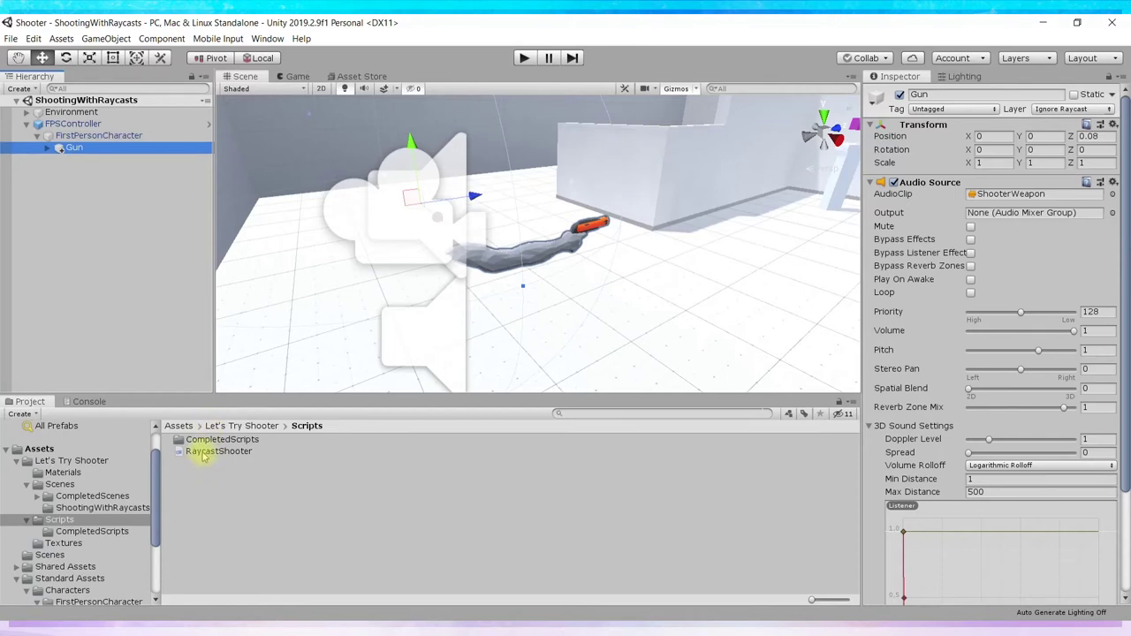
Drag RaycastShooter onto the Gun, collapse its Audio Source, and open the script for editing.
drag(203, 455, 130, 254)
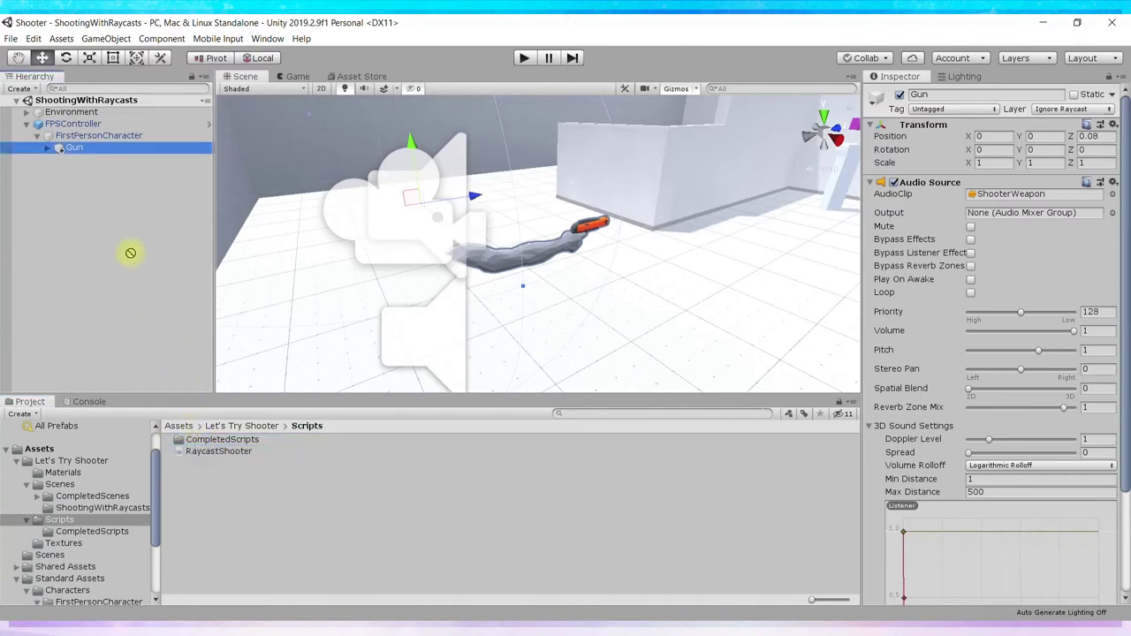
drag(130, 254, 88, 153)
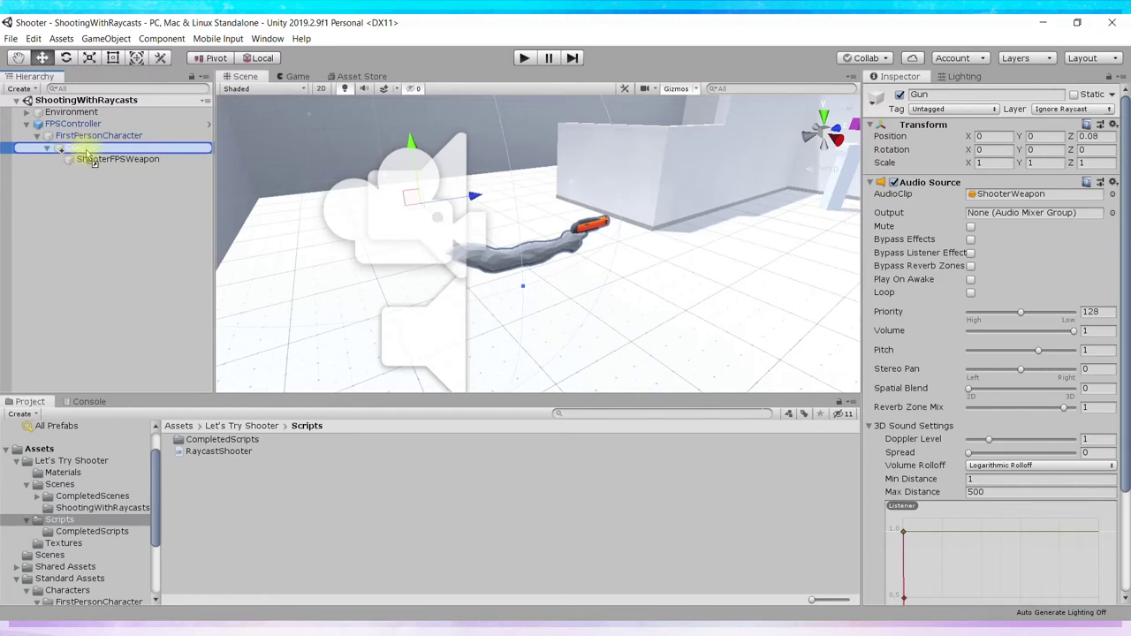
drag(87, 152, 72, 150)
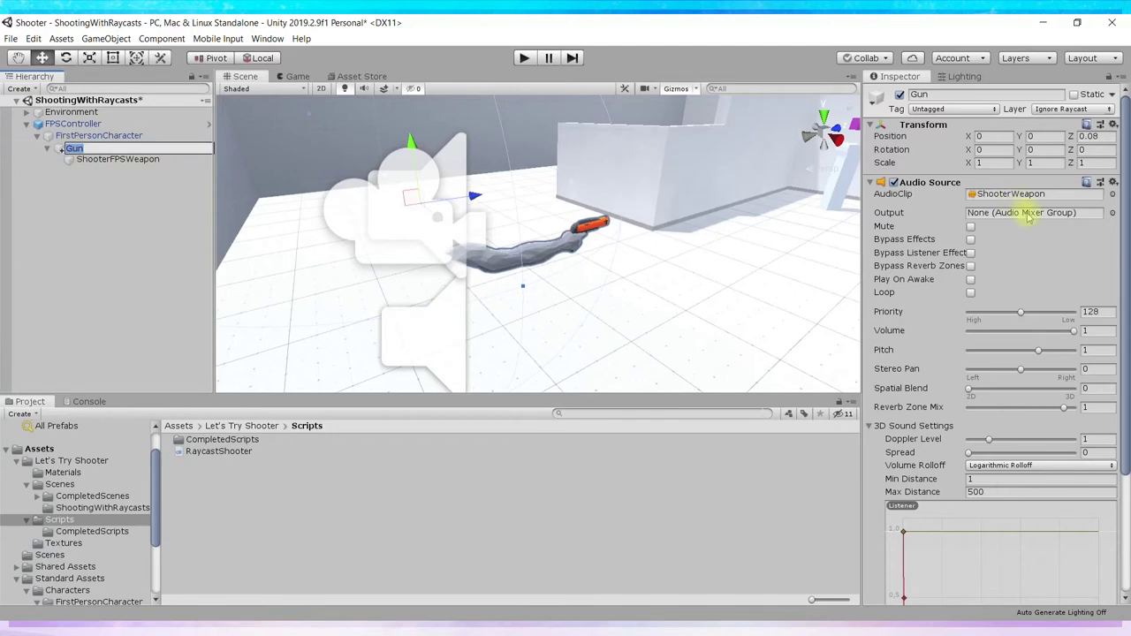
click(62, 150)
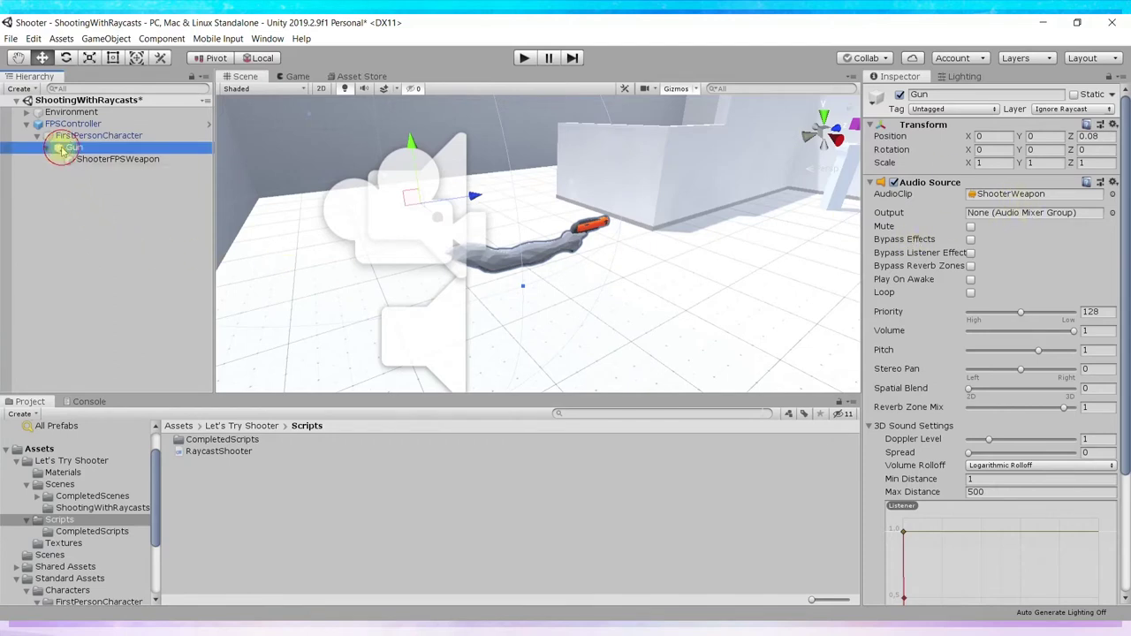
click(926, 181)
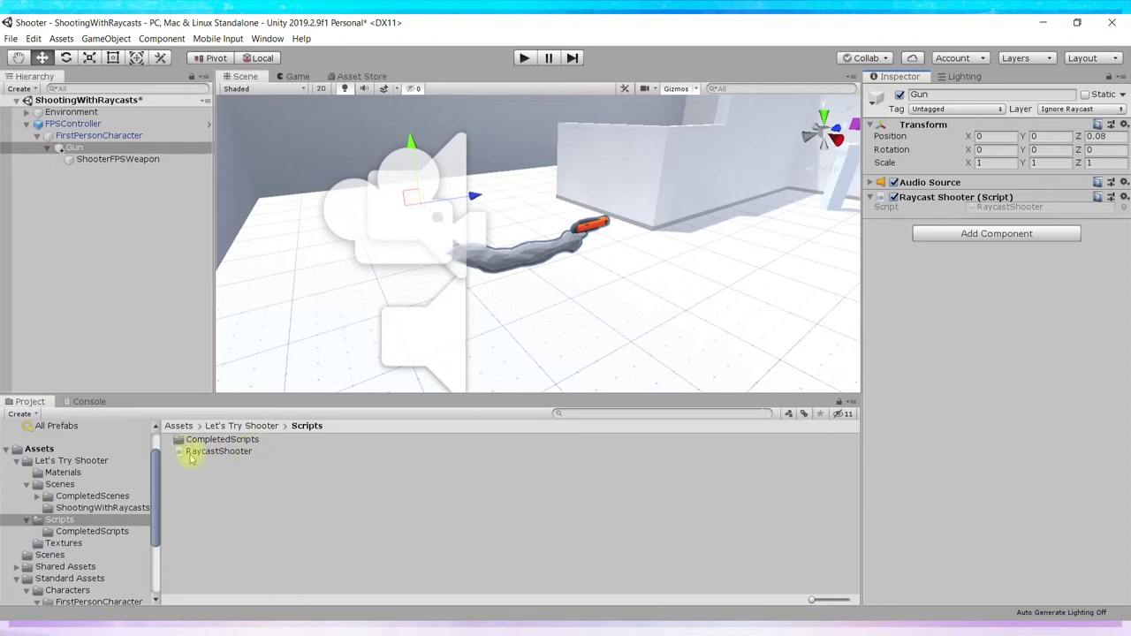
double_click(1001, 209)
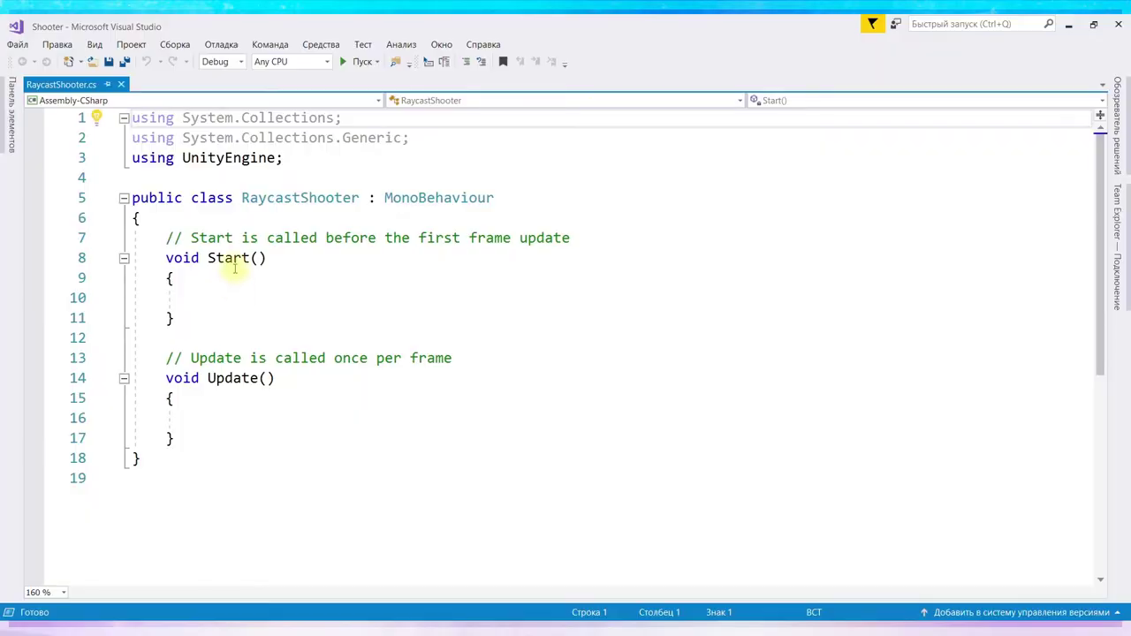
Add a blank line inside the class and delete the comments above Start and Update.
click(244, 219)
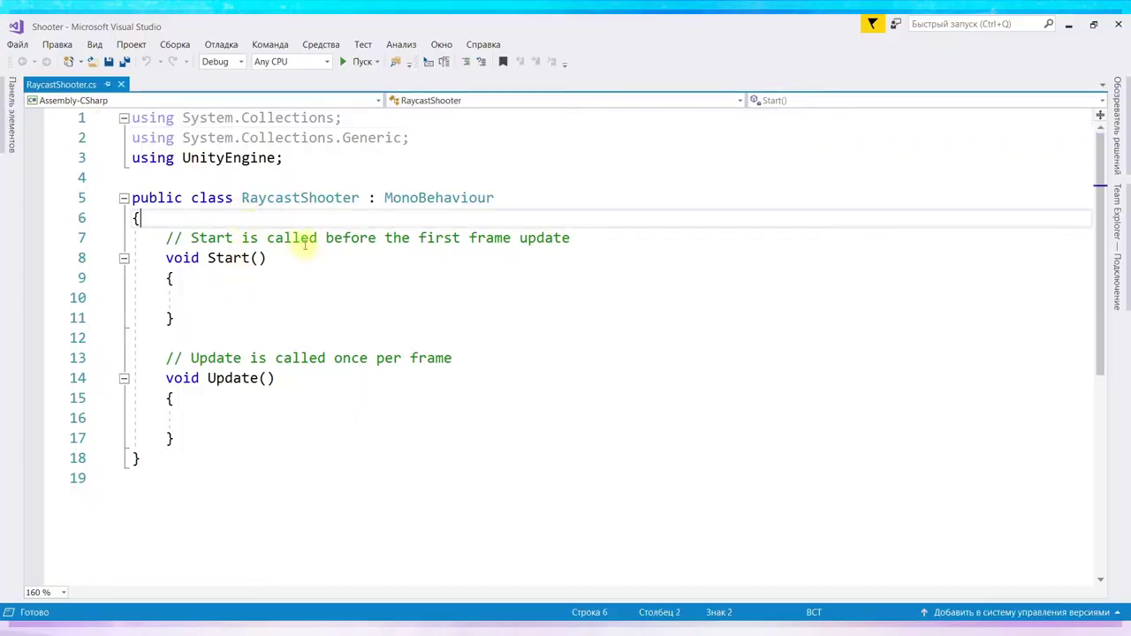
key(Return)
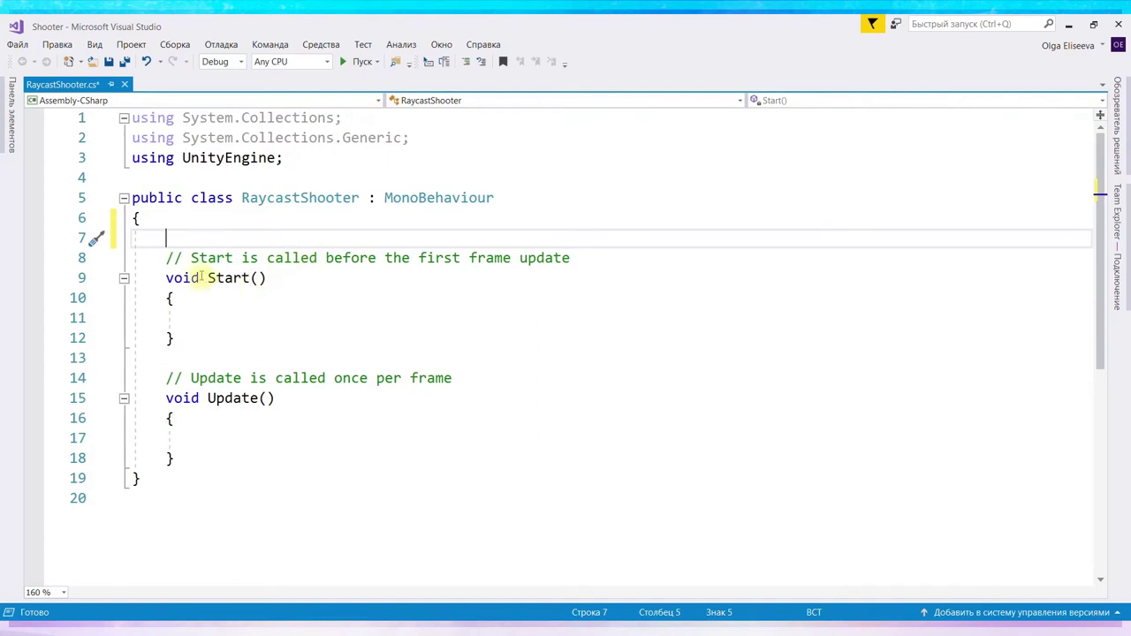
mouse_move(167, 255)
mouse_down()
mouse_move(424, 233)
mouse_move(593, 256)
mouse_up()
key(ctrl+x)
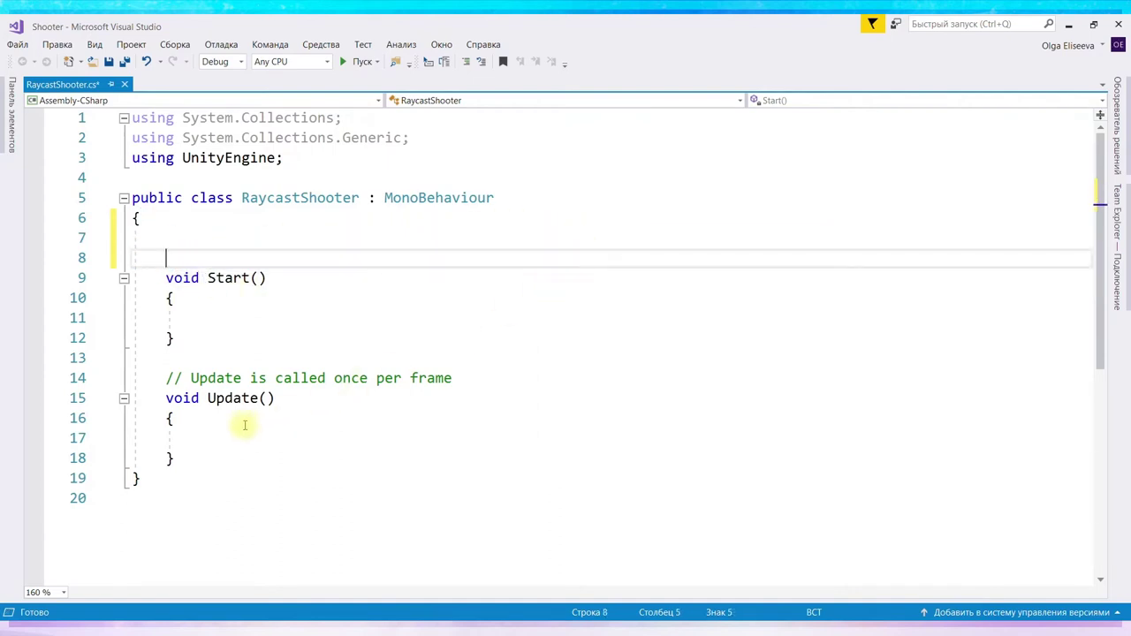
mouse_move(166, 380)
mouse_down()
mouse_move(400, 357)
mouse_move(474, 377)
mouse_up()
key(ctrl+x)
Declare 'public int gunDamage = 1;', save the script, and return to Unity.
click(201, 242)
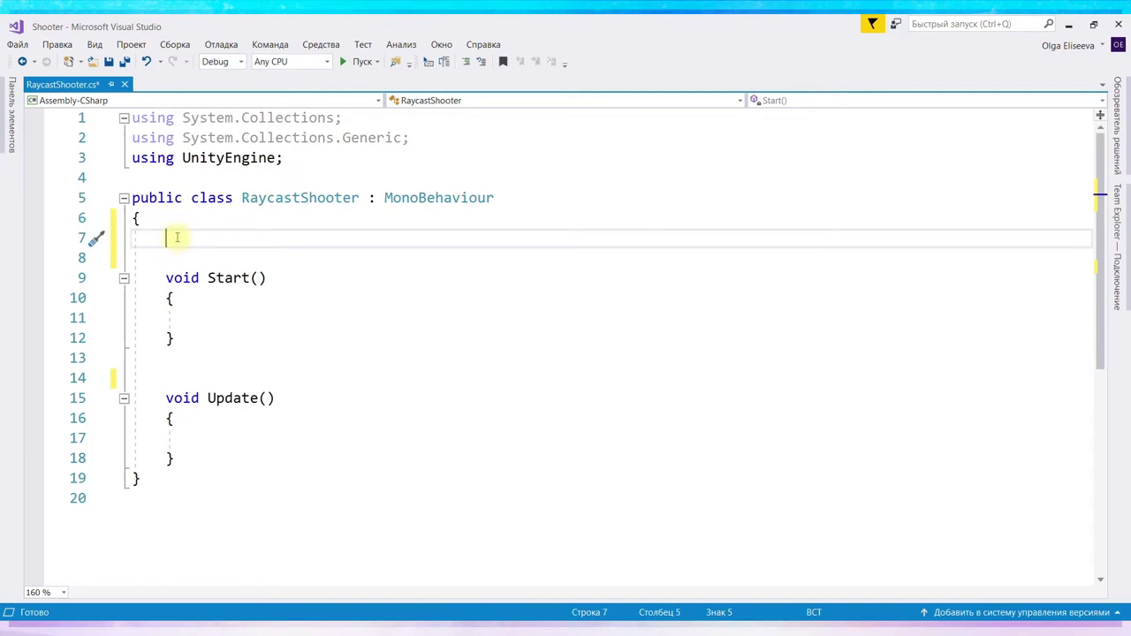
text(pu)
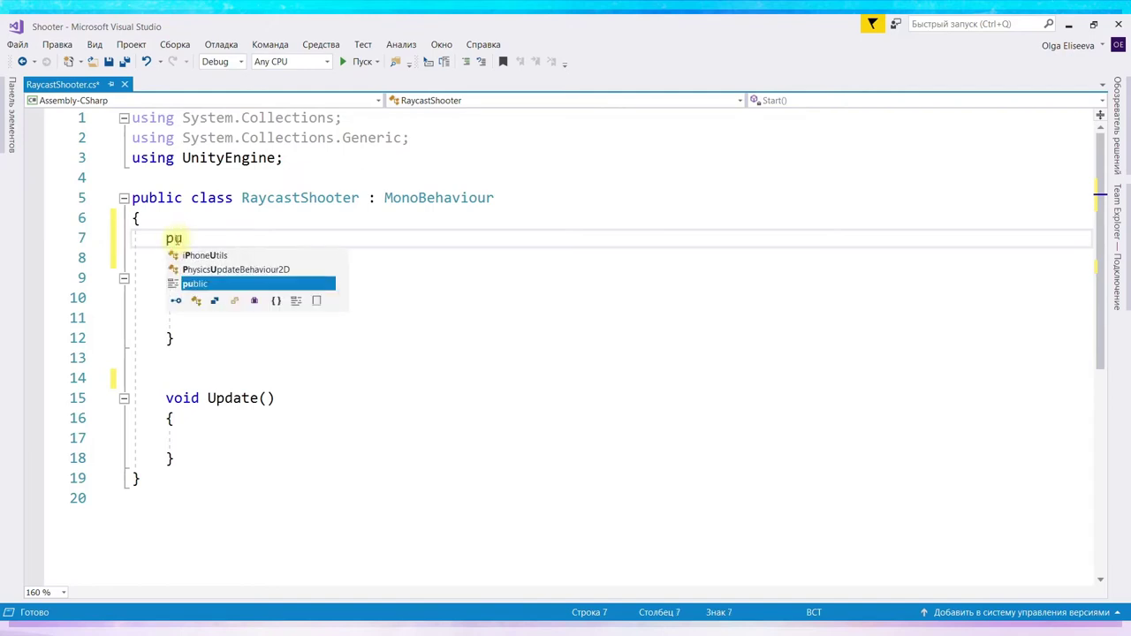
text(blic )
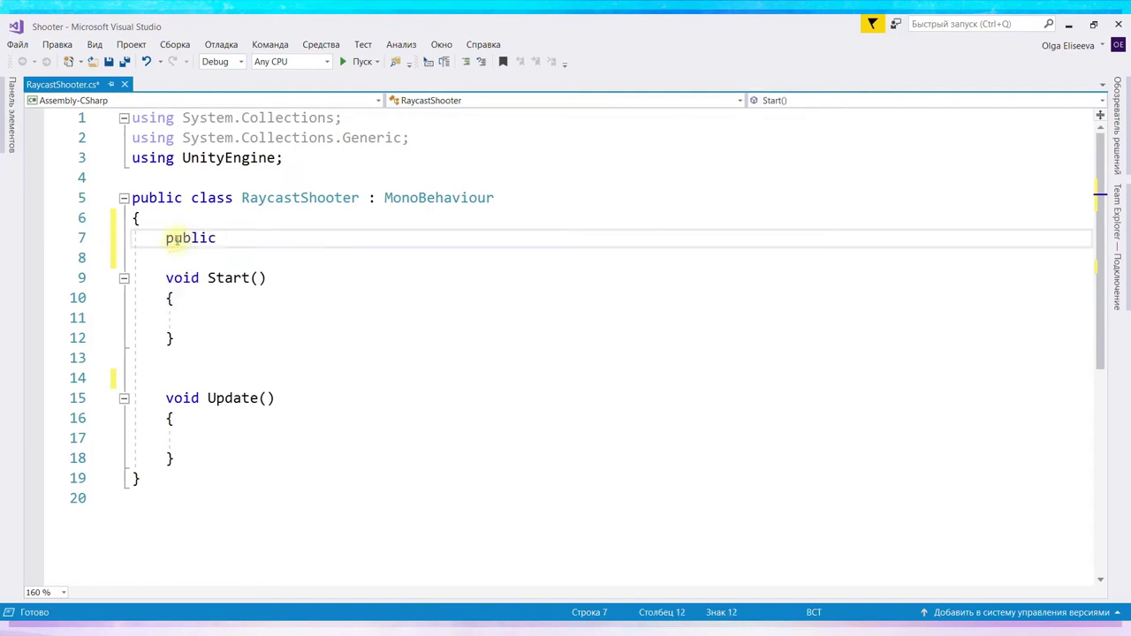
text(int )
text(gunDamage)
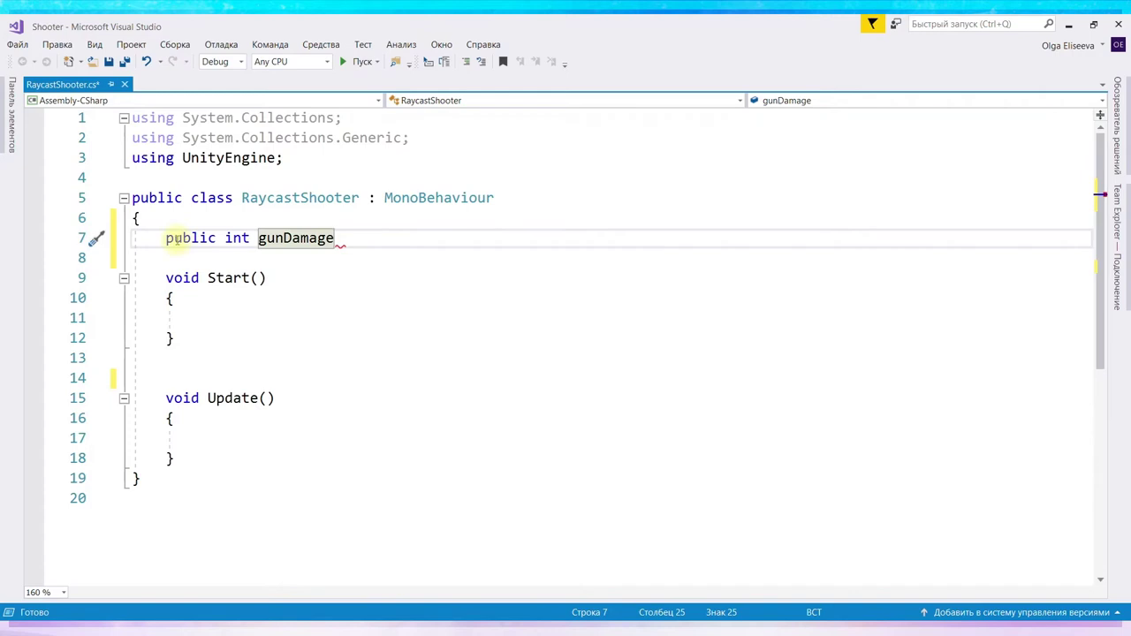
text( = )
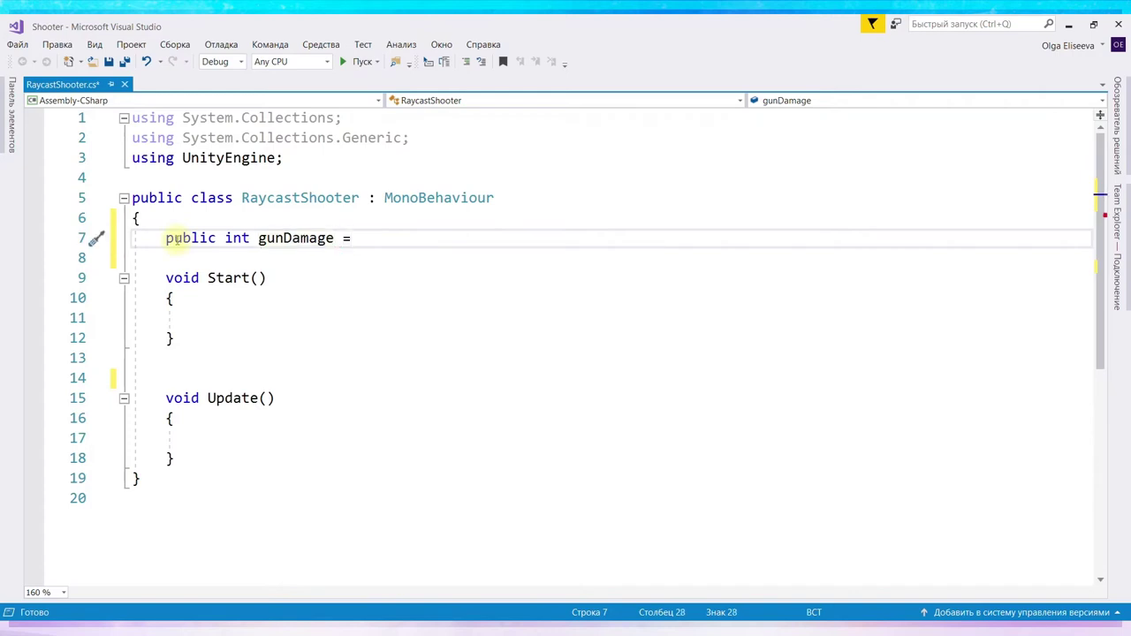
text(1)
text(;)
key(ctrl+s)
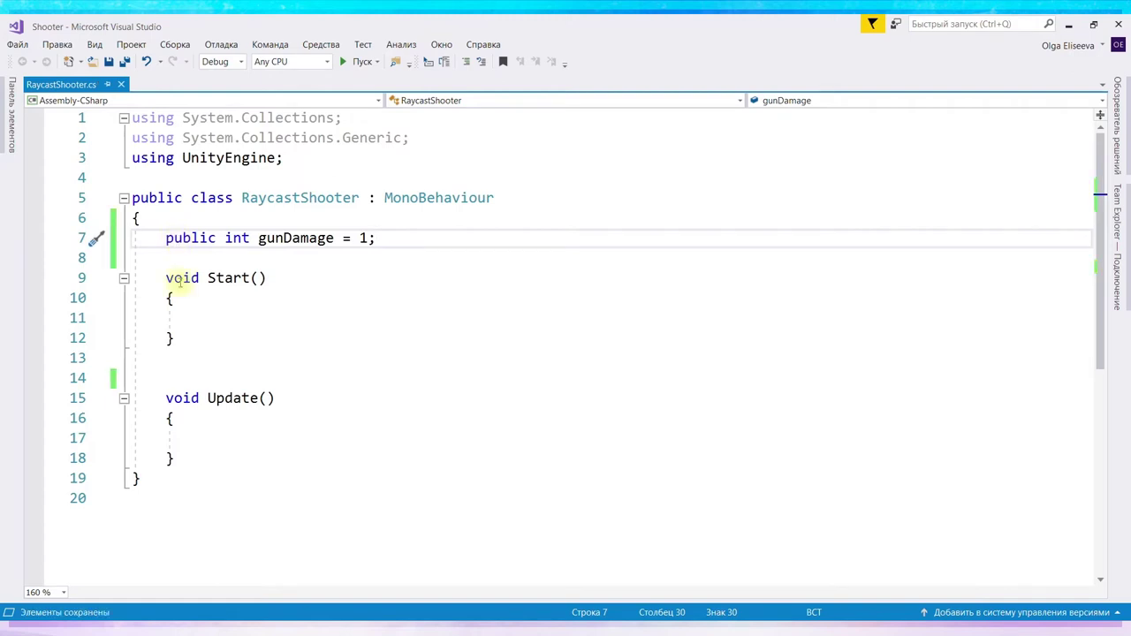
key(alt+Tab)
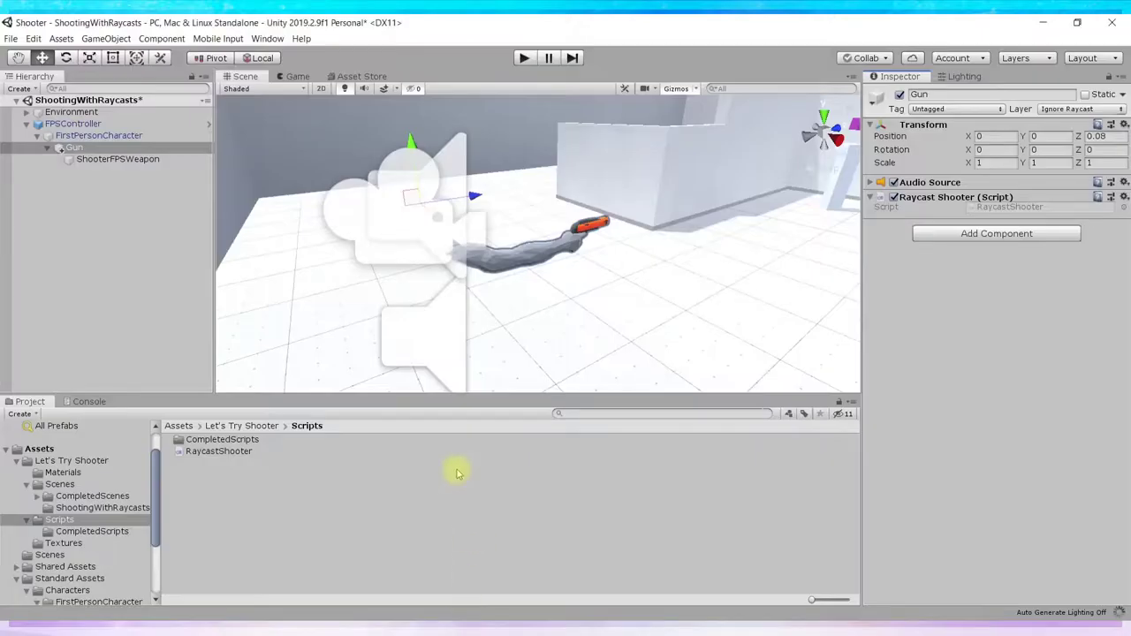
Remove line 7's semicolon and inspect the resulting CS1002 '; expected' error in the Console.
click(85, 403)
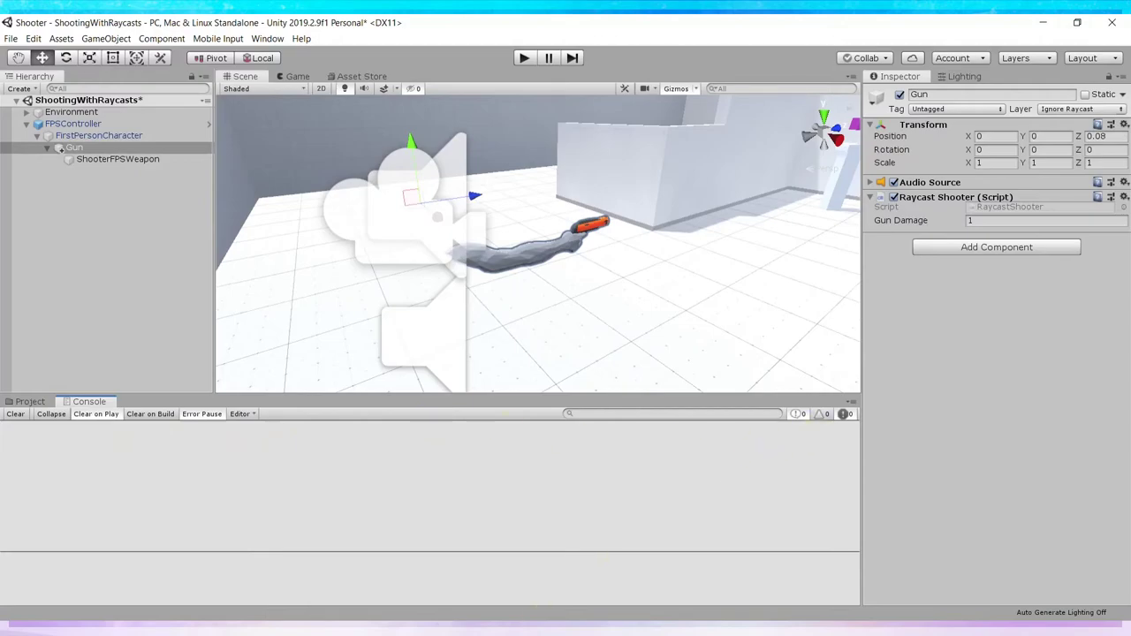
key(alt+Tab)
key(BackSpace)
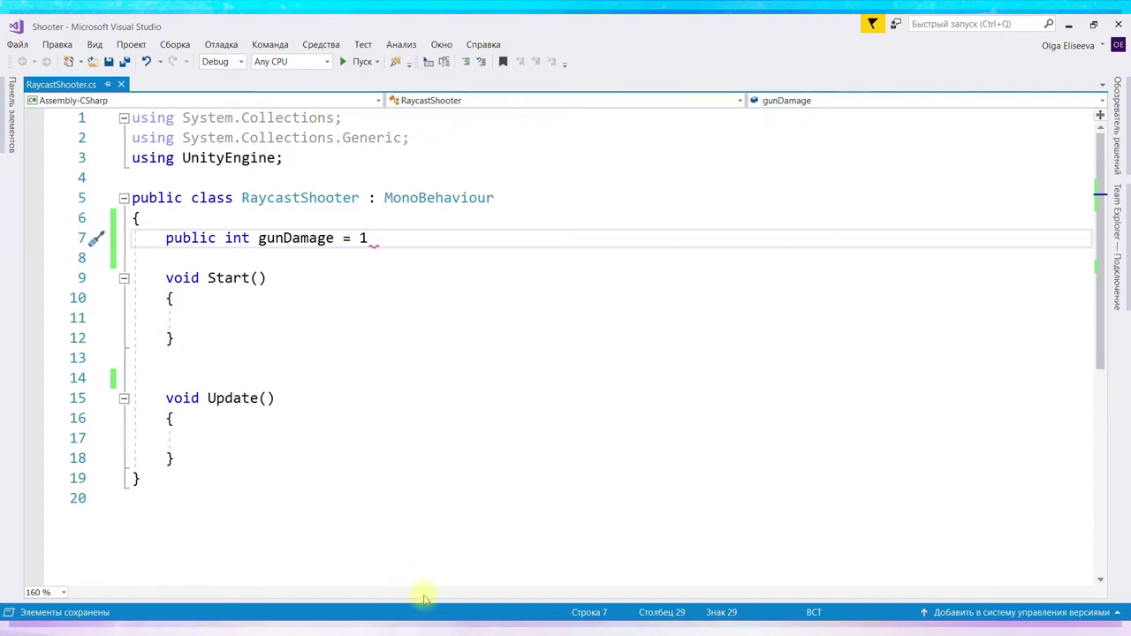
key(alt+Tab)
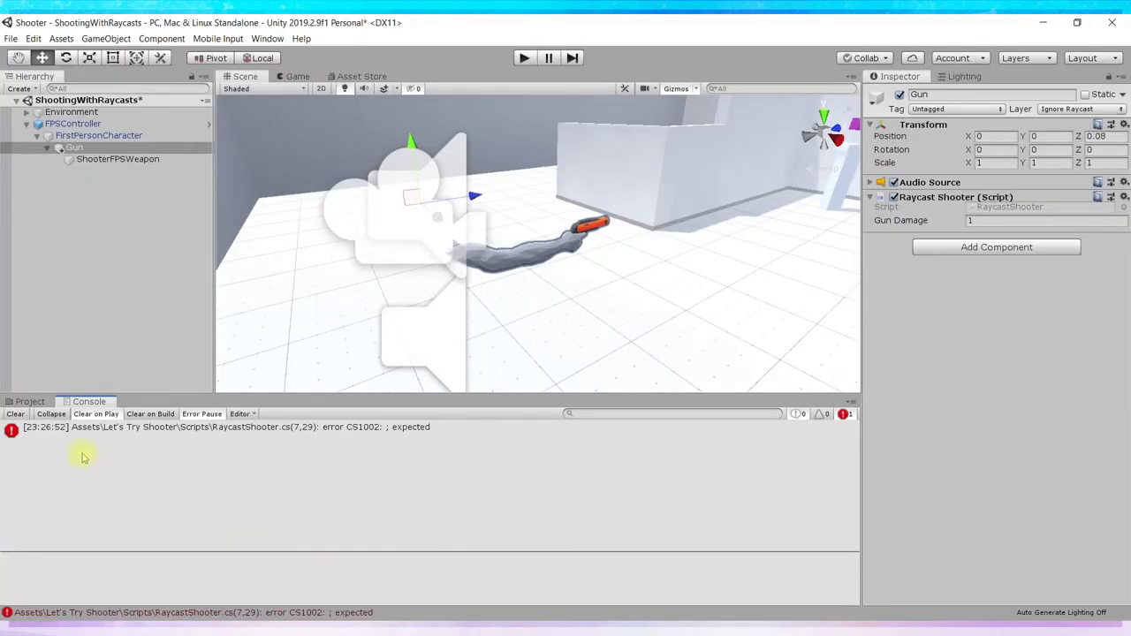
click(198, 431)
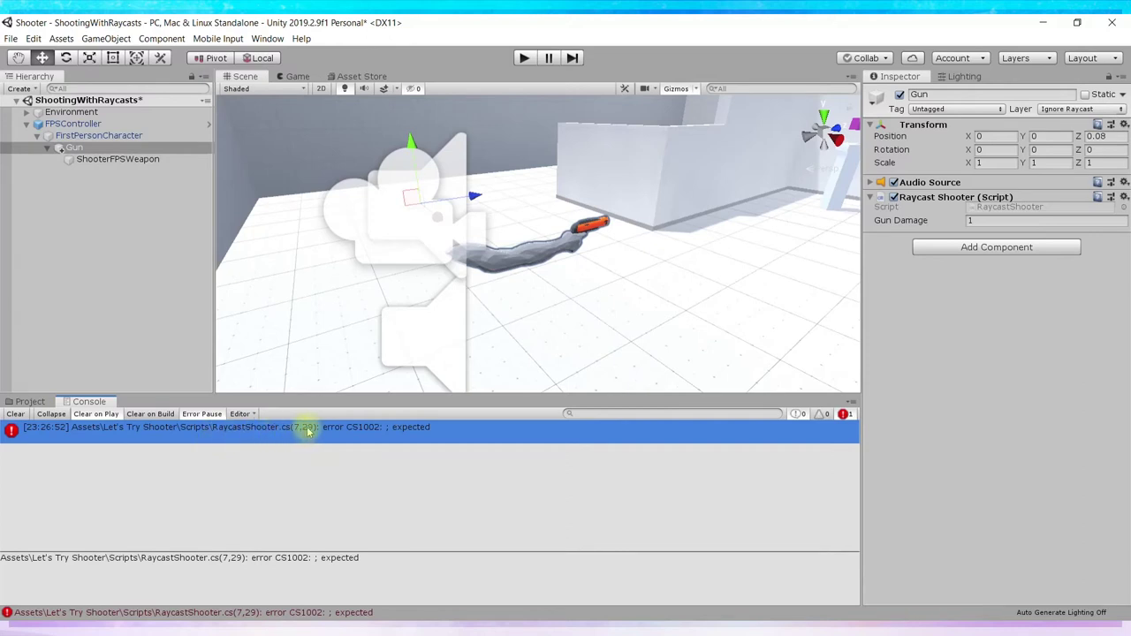
double_click(313, 432)
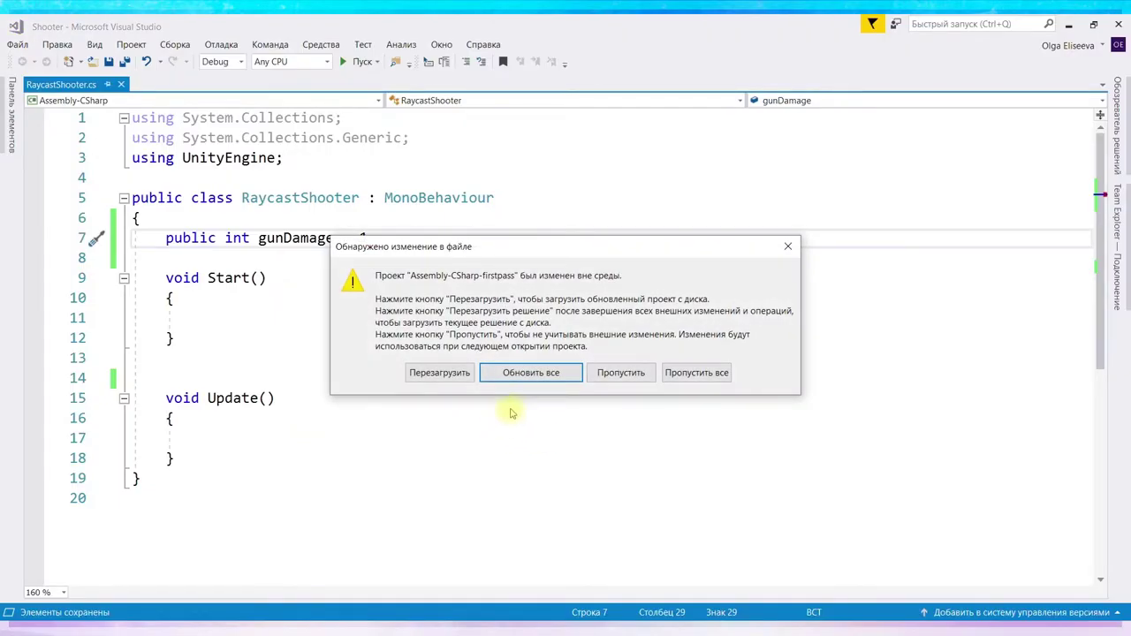
Reload the project, restore the semicolon after gunDamage = 1, and save the script.
click(531, 374)
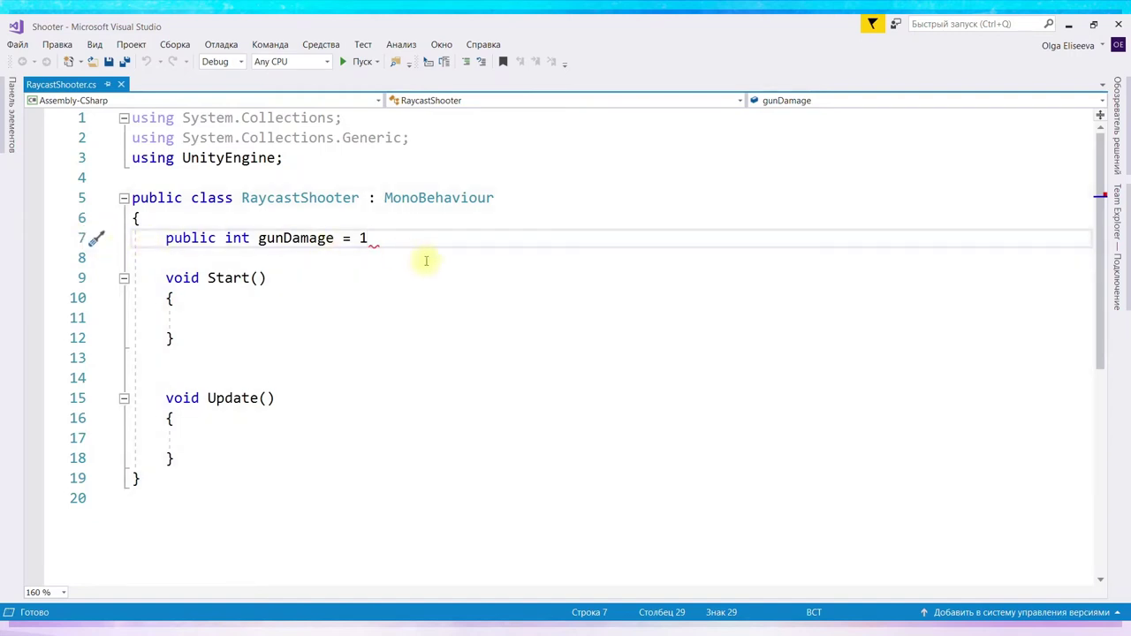
text(;)
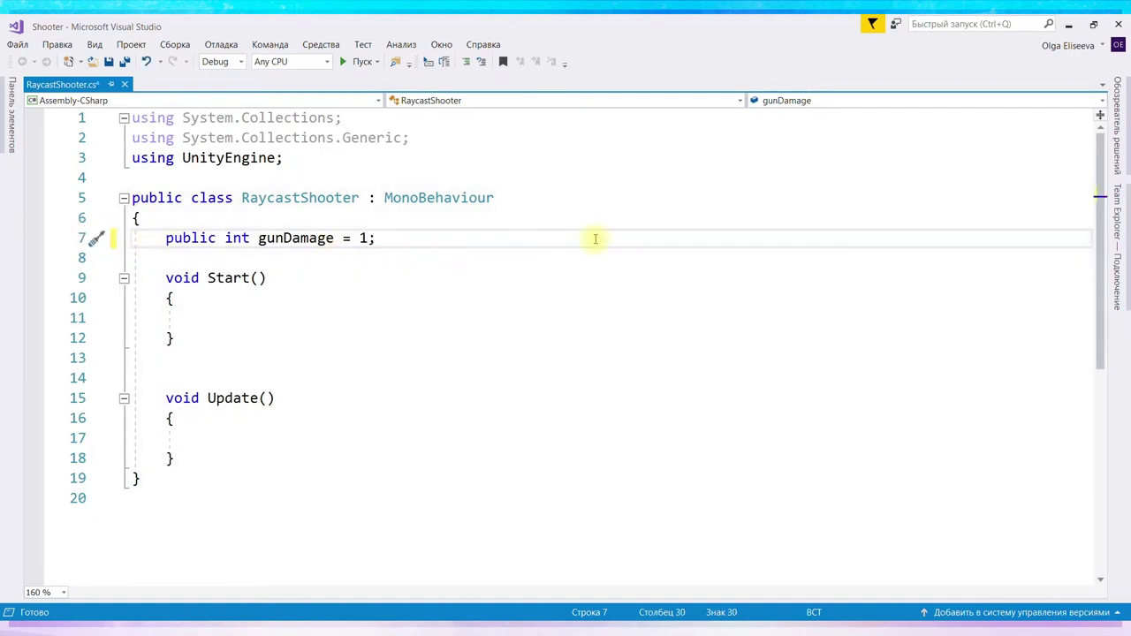
key(ctrl+s)
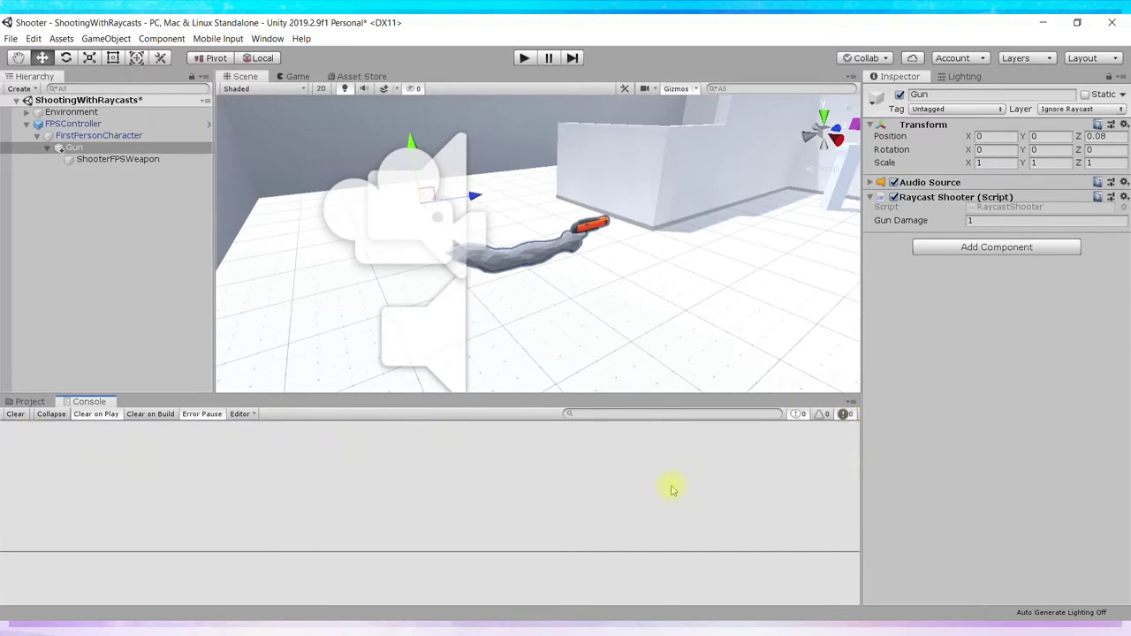
key(alt+Tab)
key(Return)
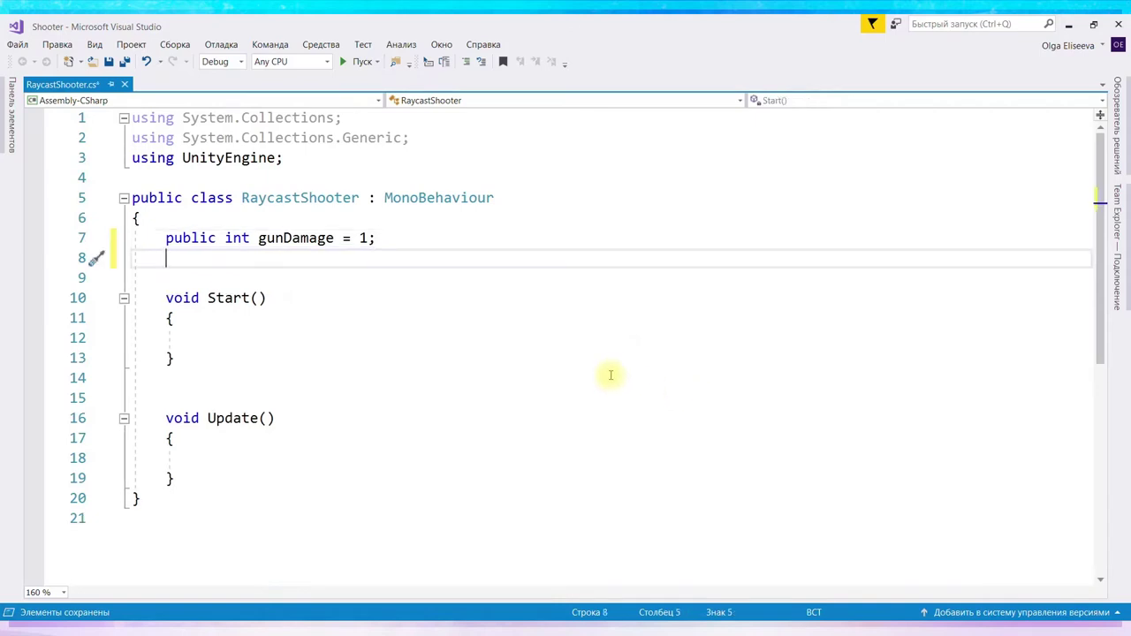
Add 'public float fireRate = .25f;' on line 8 and save.
click(177, 260)
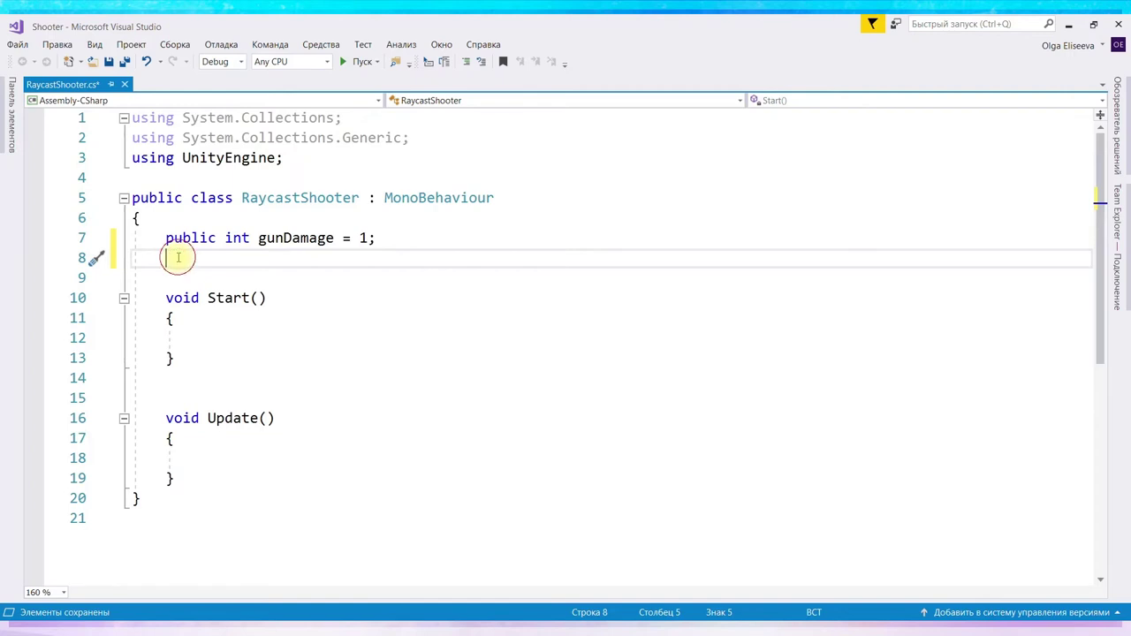
text(pu)
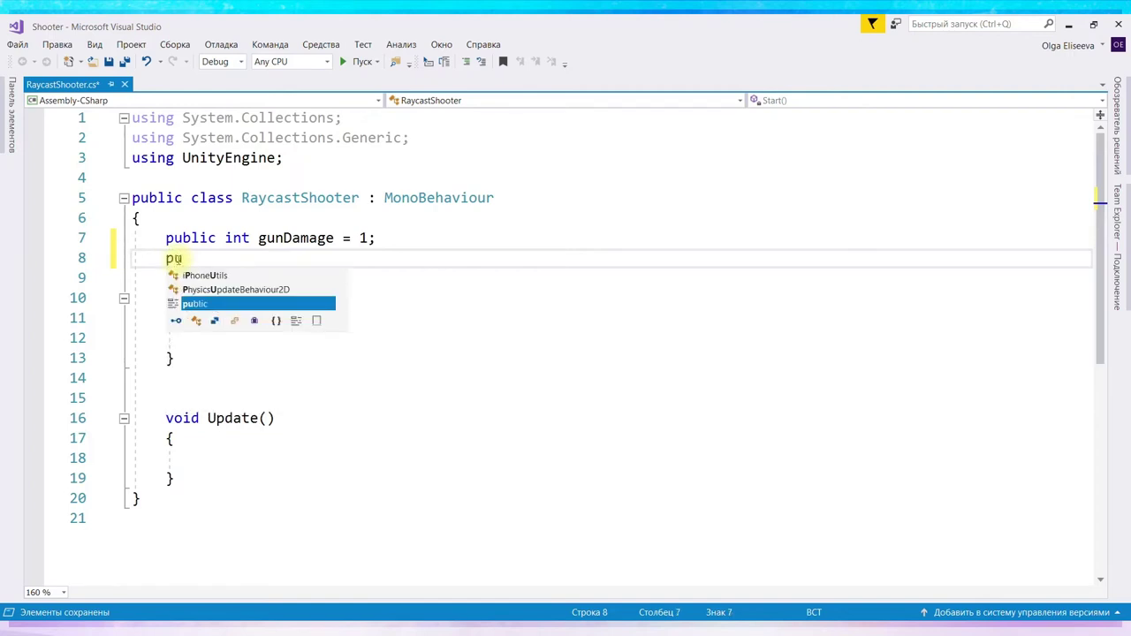
text(blic )
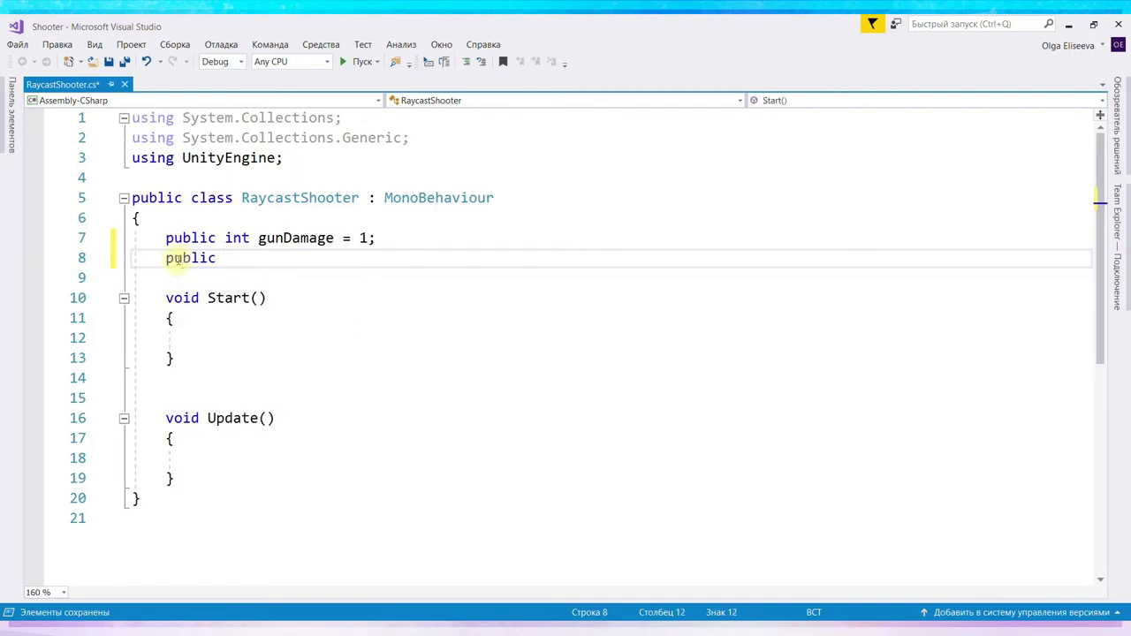
text(float)
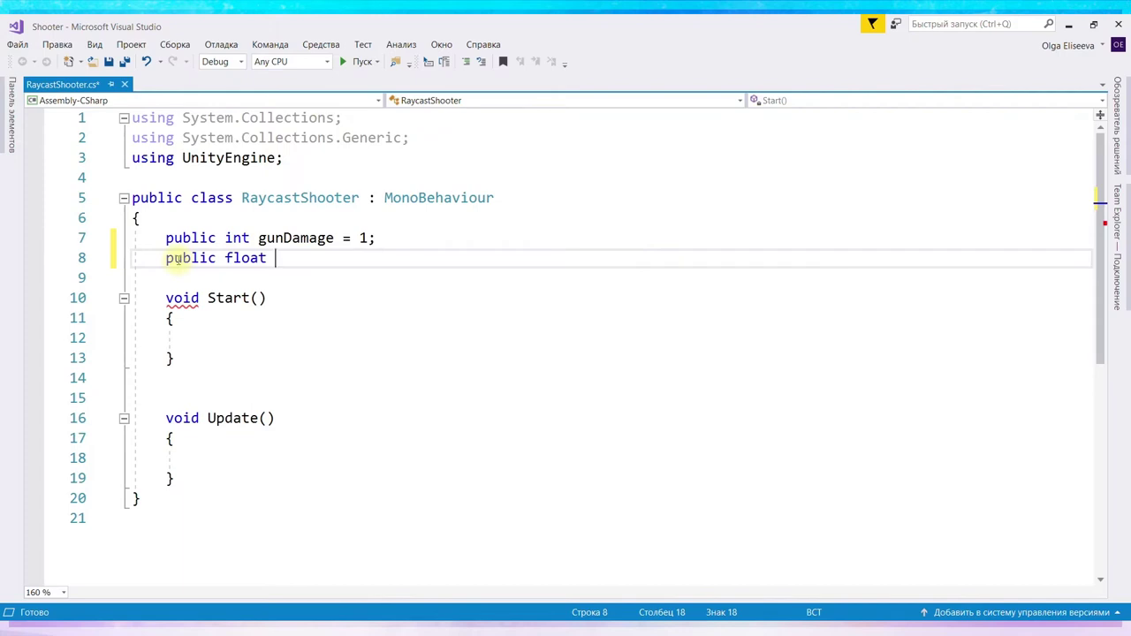
text(fire)
text(Rate)
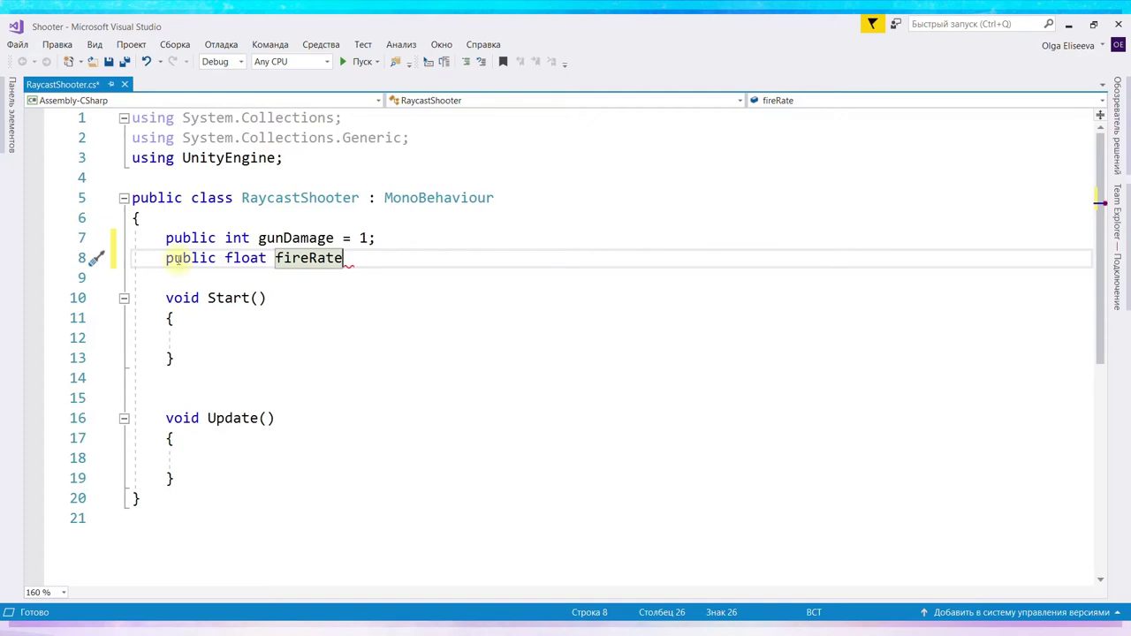
text( =)
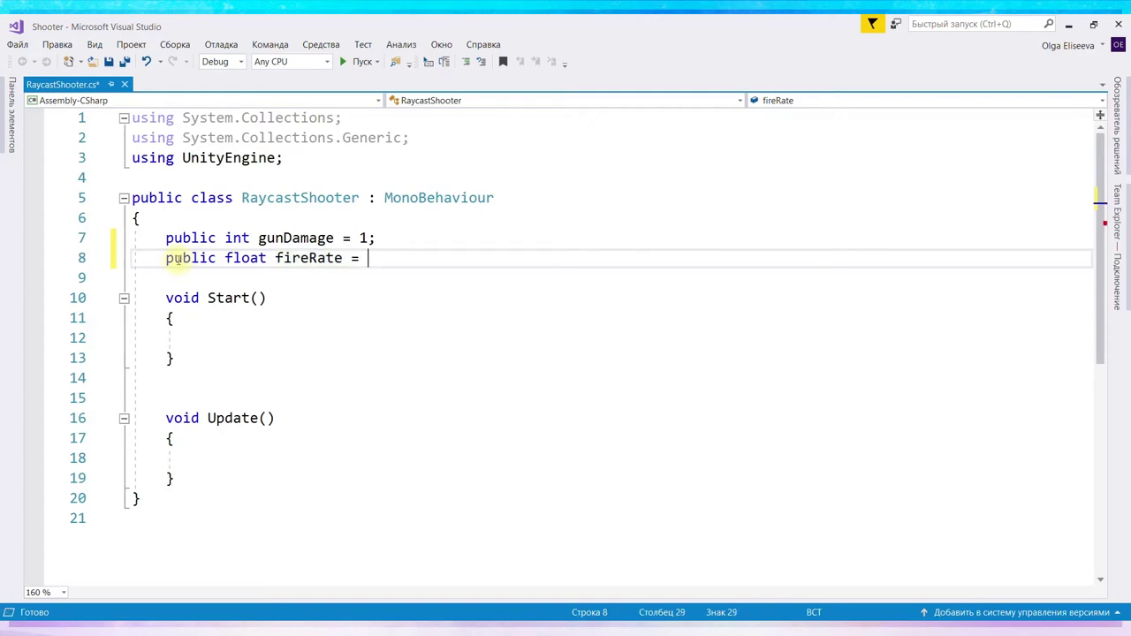
text( .25f)
text(;)
key(Left)
key(Left)
key(Left)
key(Left)
text(0)
key(BackSpace)
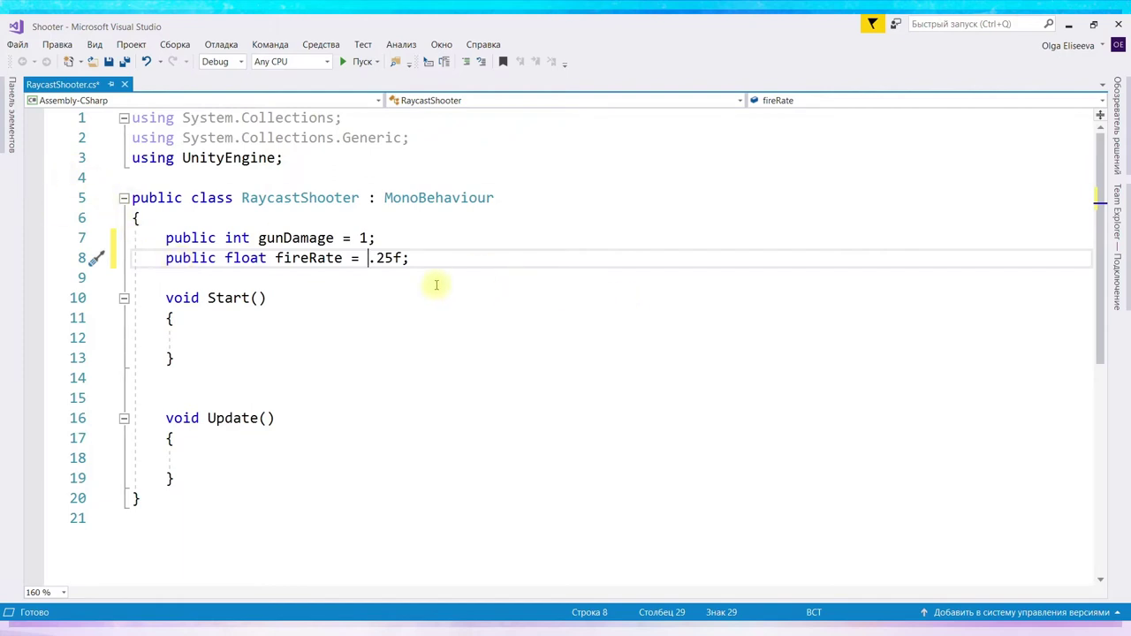
click(411, 258)
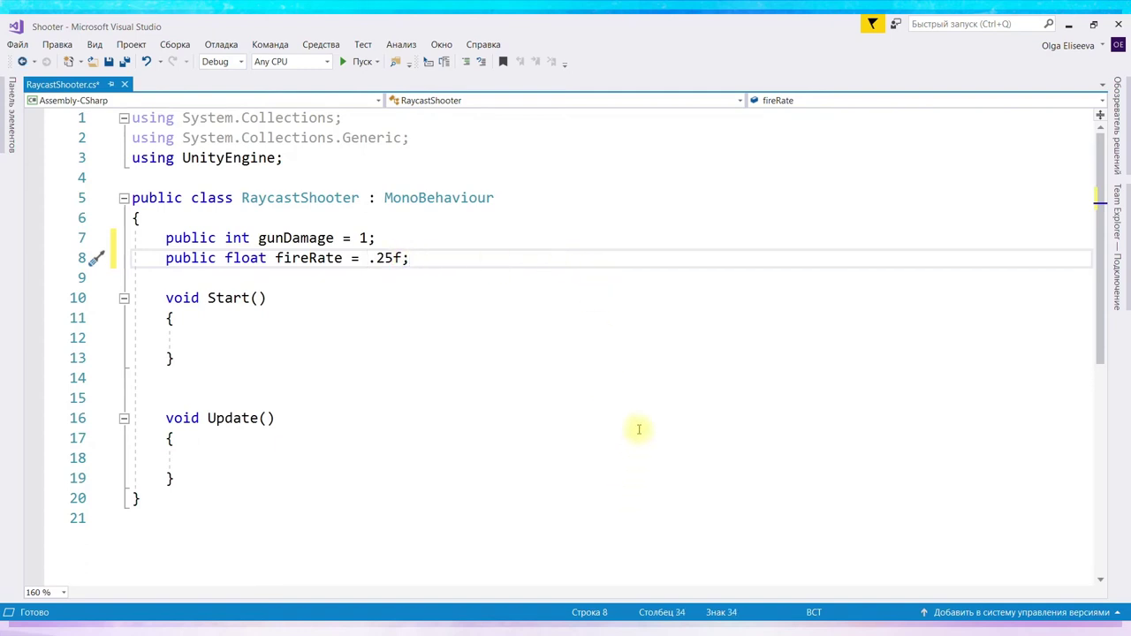
key(ctrl+s)
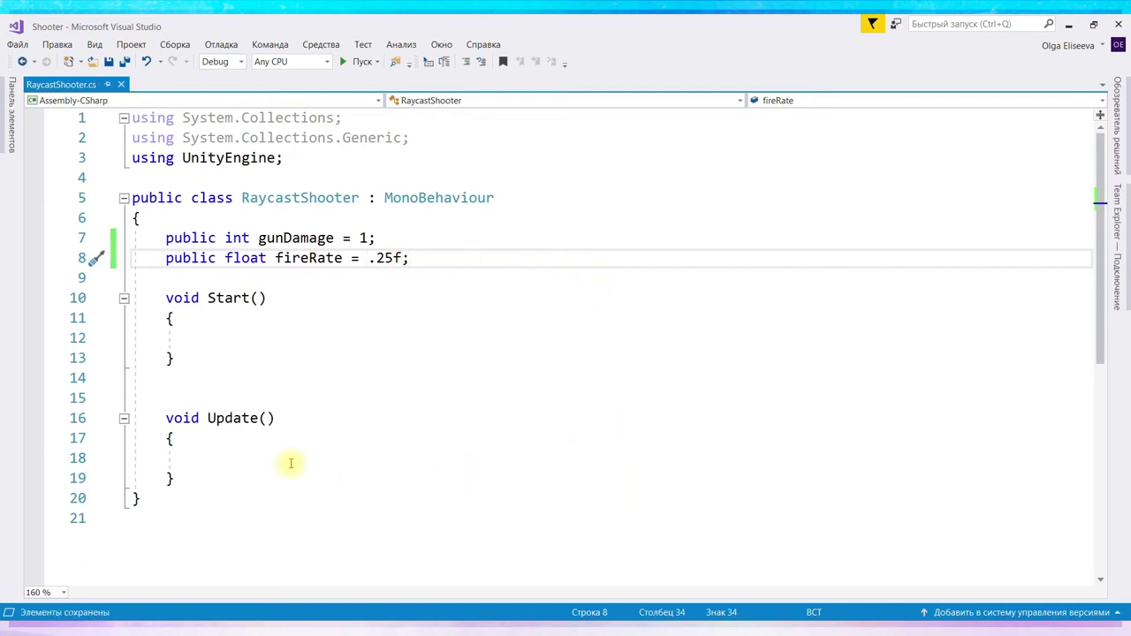
Add 'public float weaponRange = 50f;' and 'public float hitForce = 100f;' below fireRate.
key(Return)
text(public )
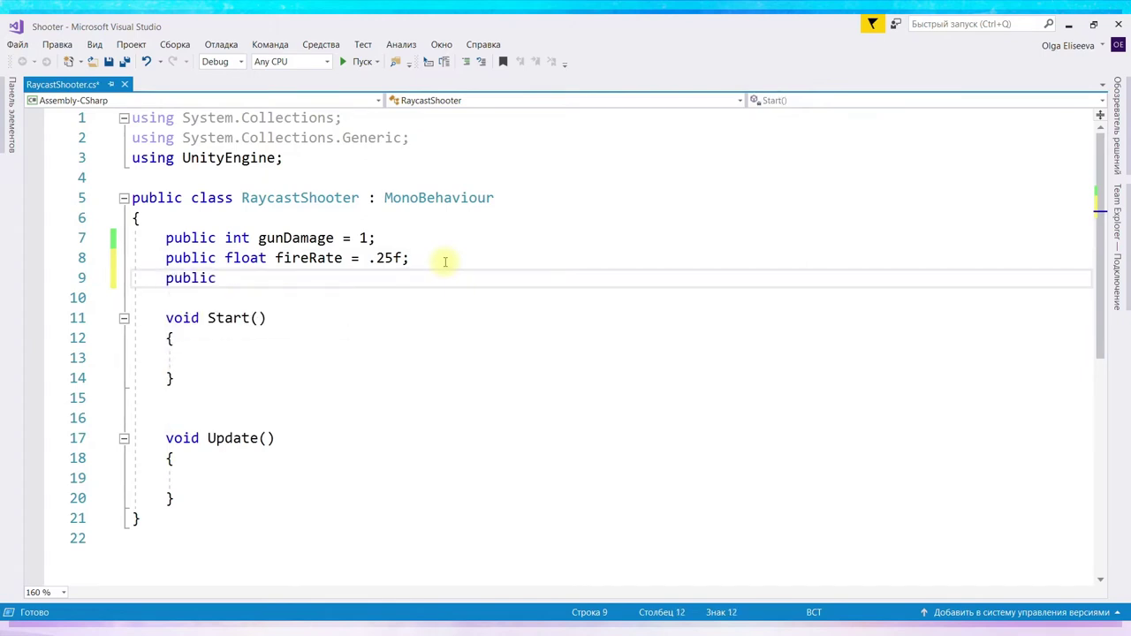
text(floa)
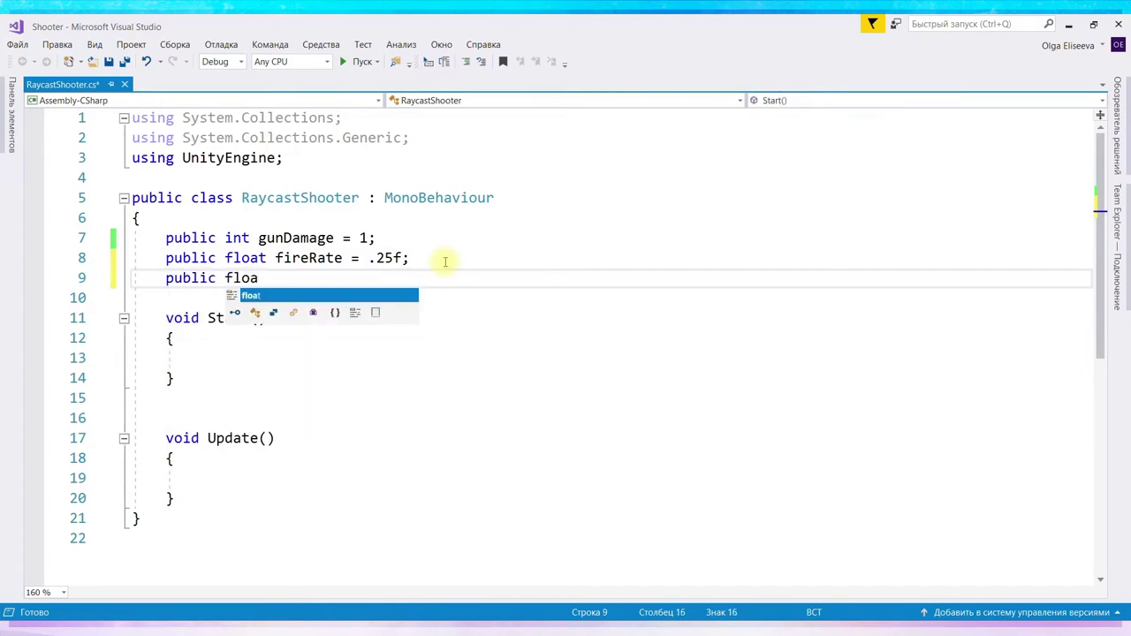
text(t weaponRange)
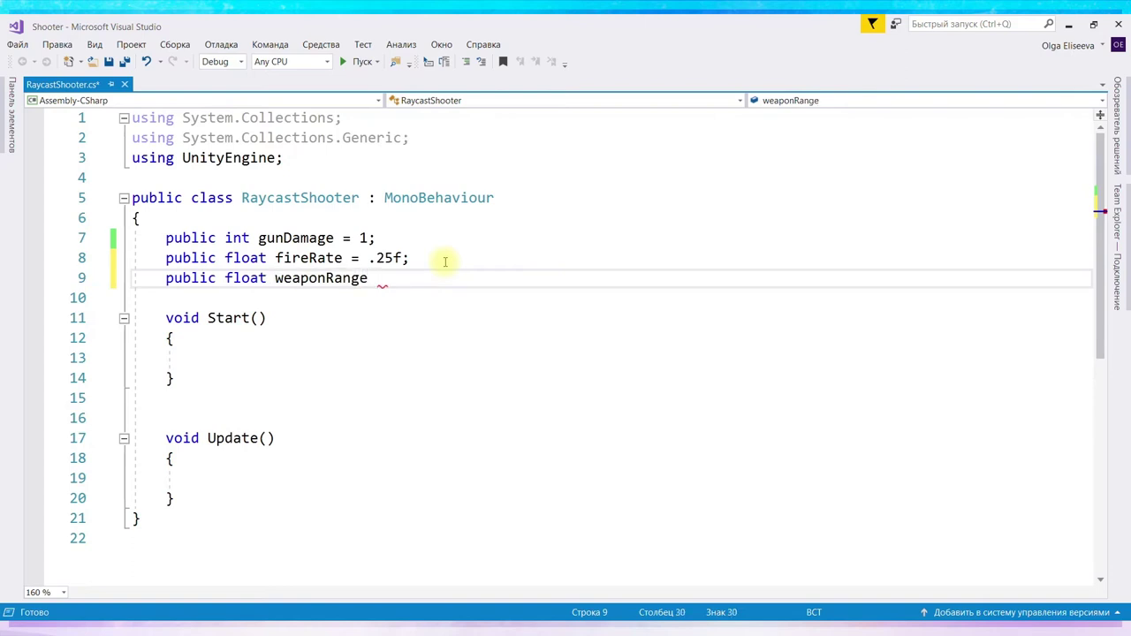
text( =)
text(50f;)
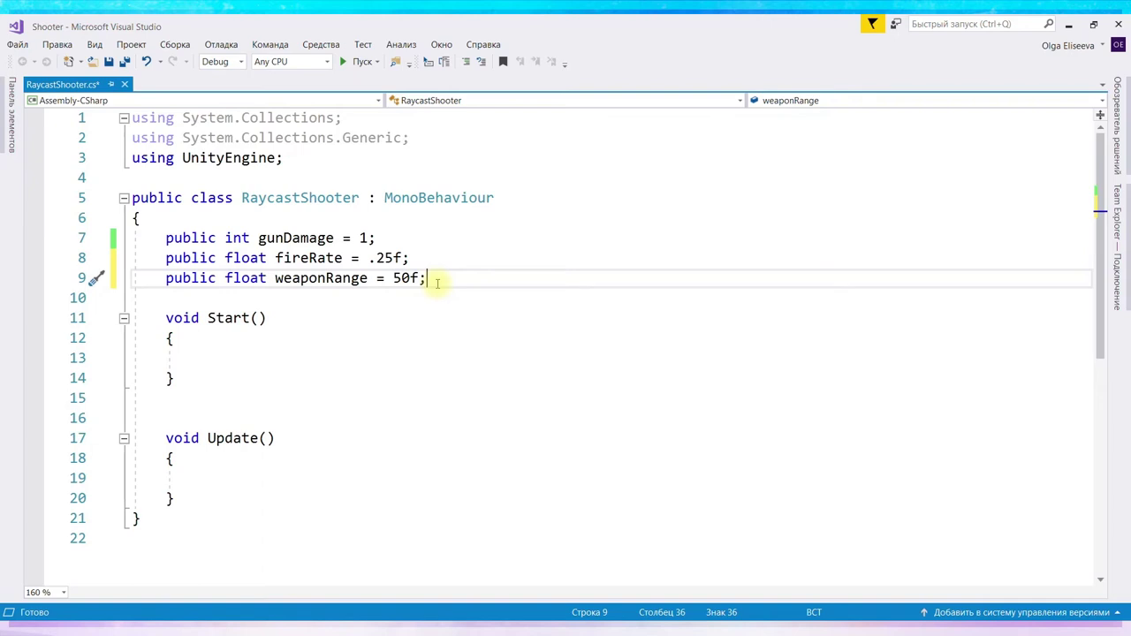
key(Return)
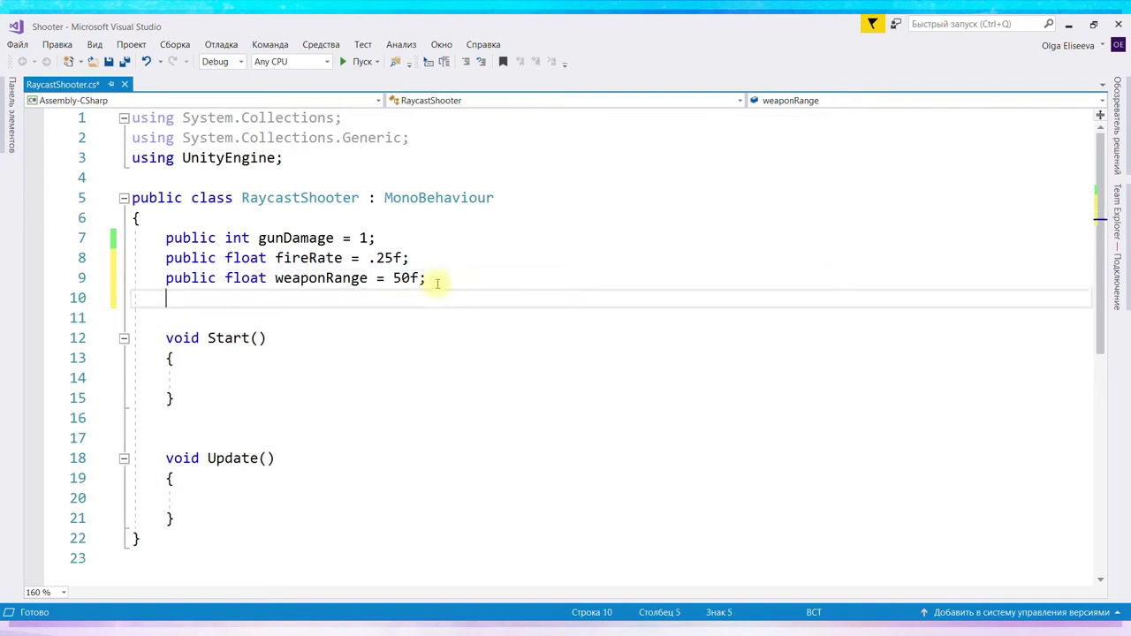
text(pu)
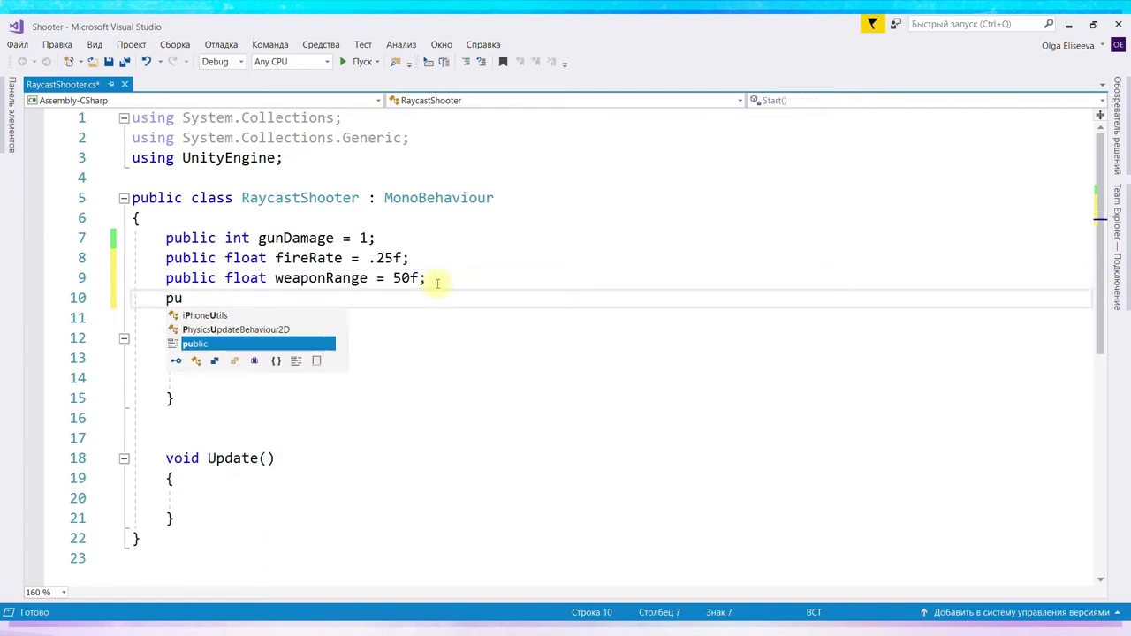
text(blic )
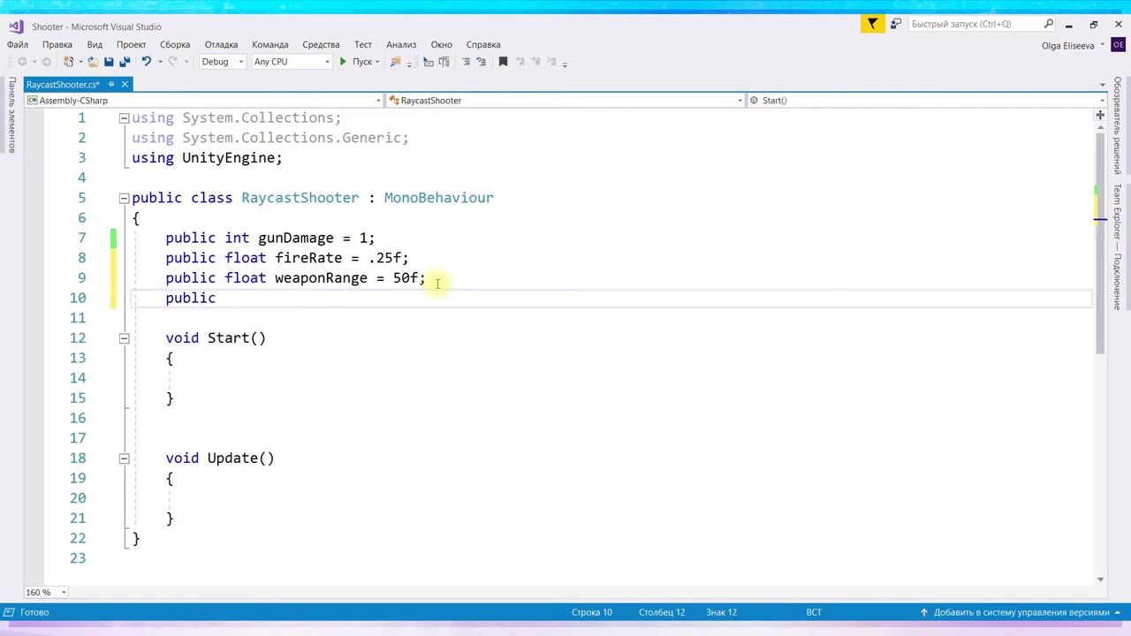
text(float)
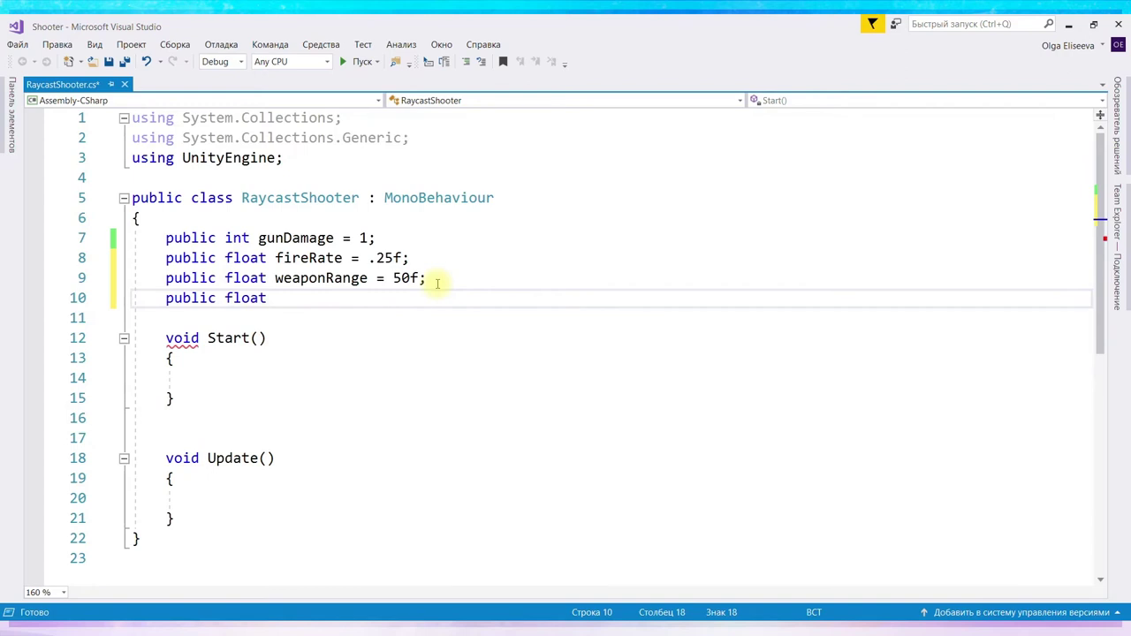
text( hitForce )
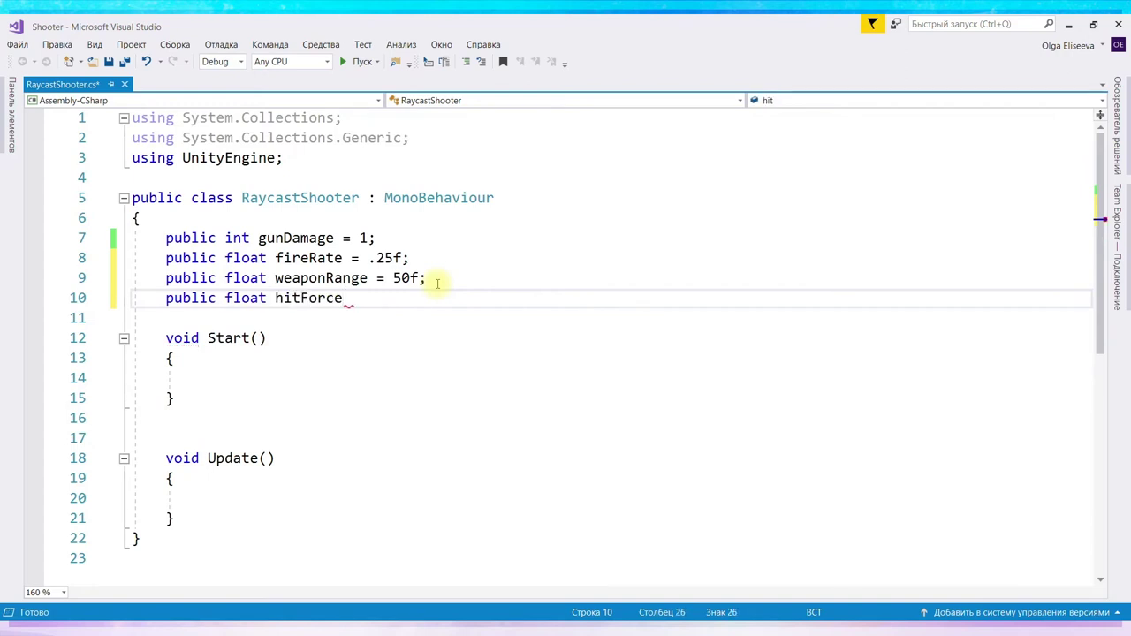
text(= )
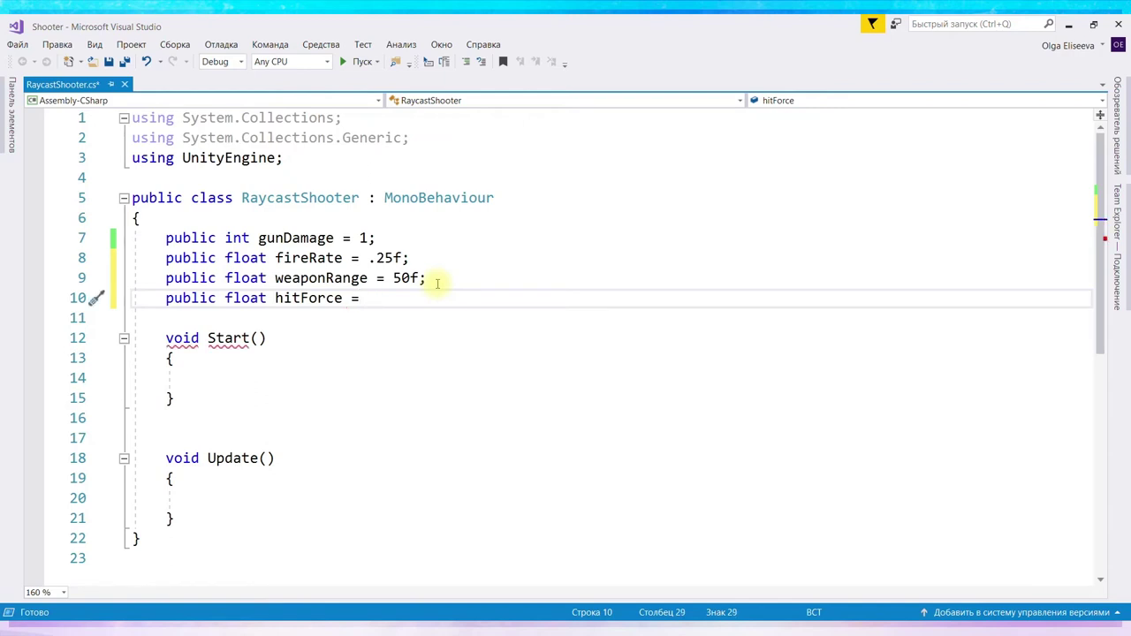
text(100)
text(f;)
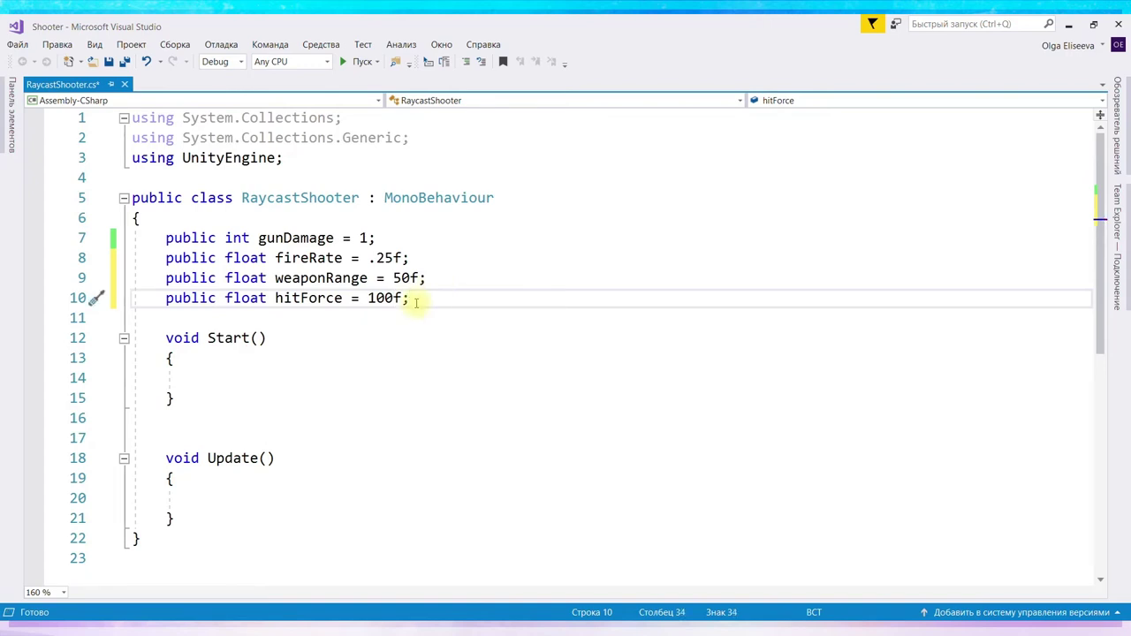
key(Return)
key(Return)
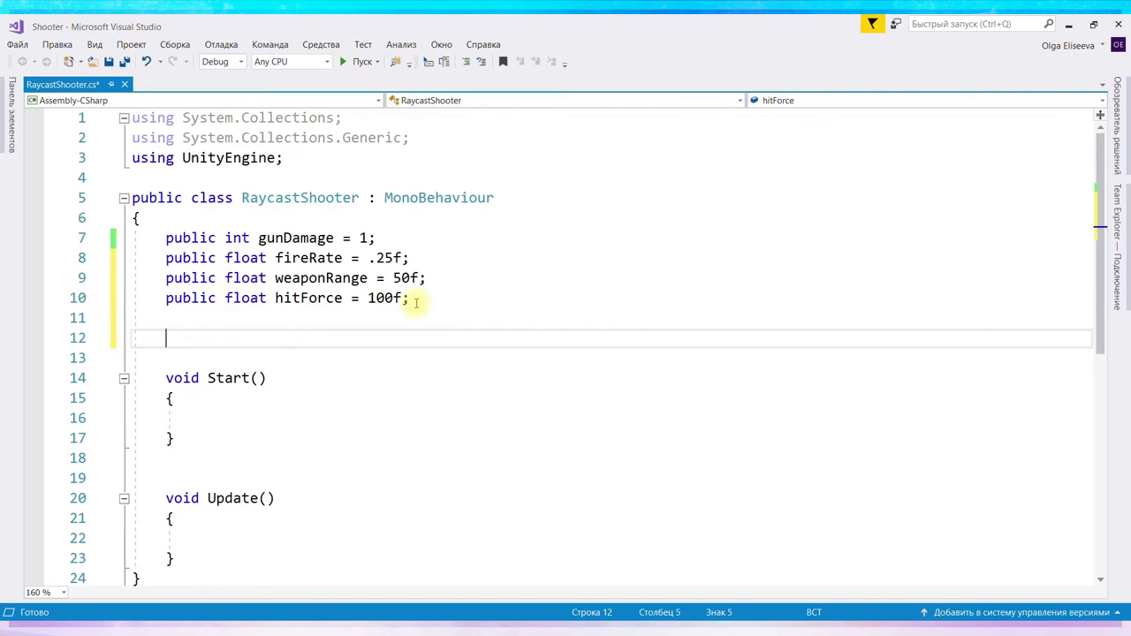
Declare 'public Transform gunEnd;' on line 12 and save the script.
text(pblic)
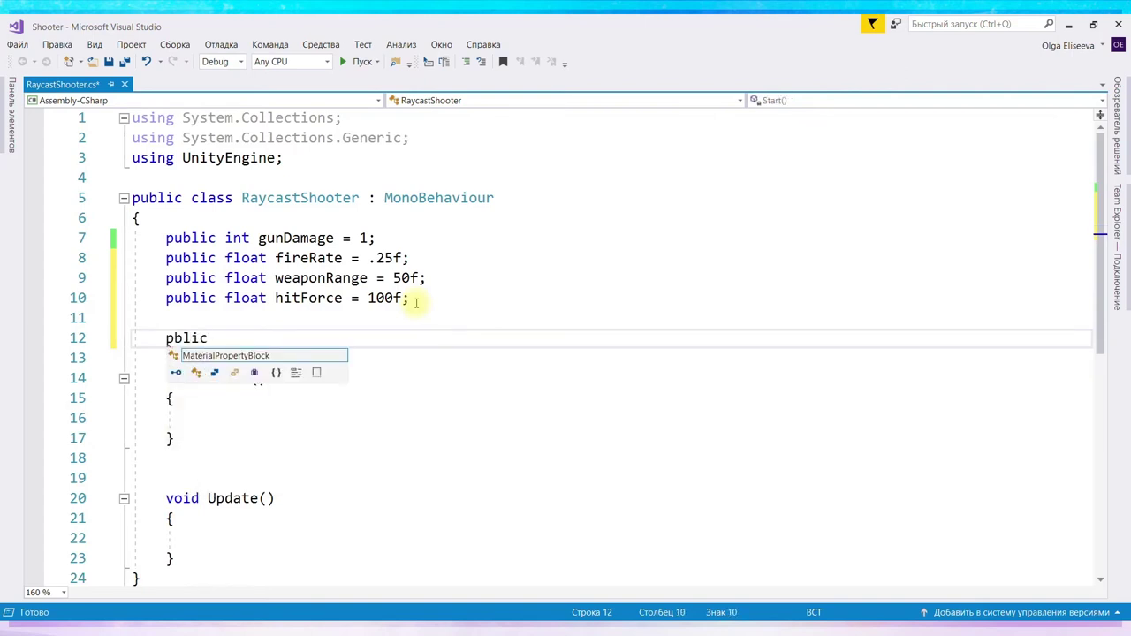
key(BackSpace)
key(BackSpace)
key(BackSpace)
key(BackSpace)
text(ublic )
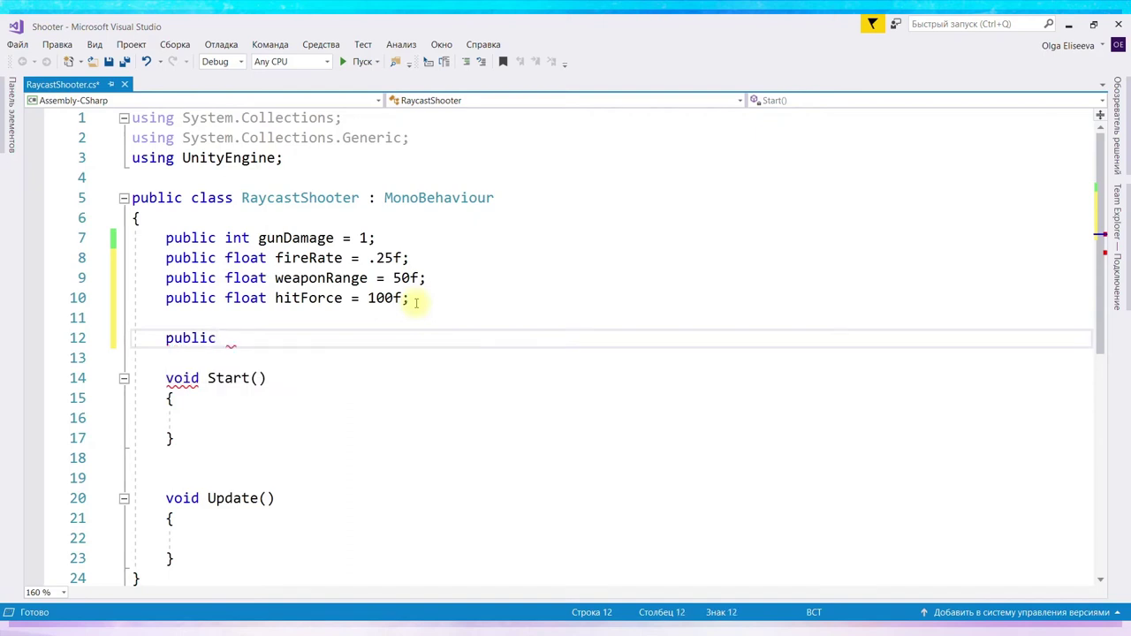
text(Tran)
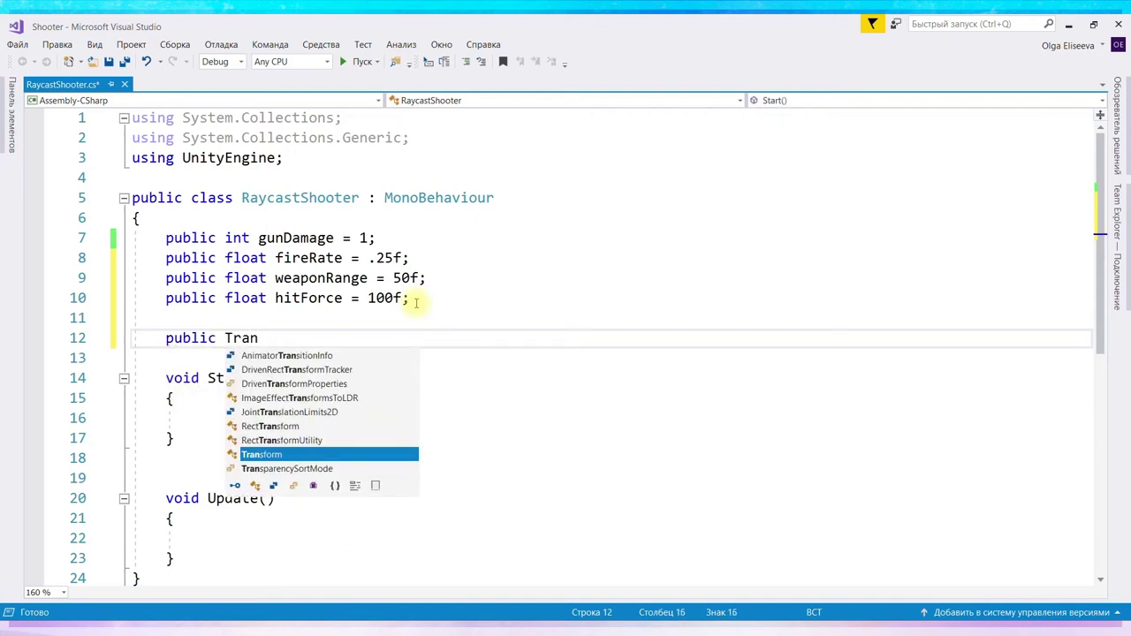
text(sform )
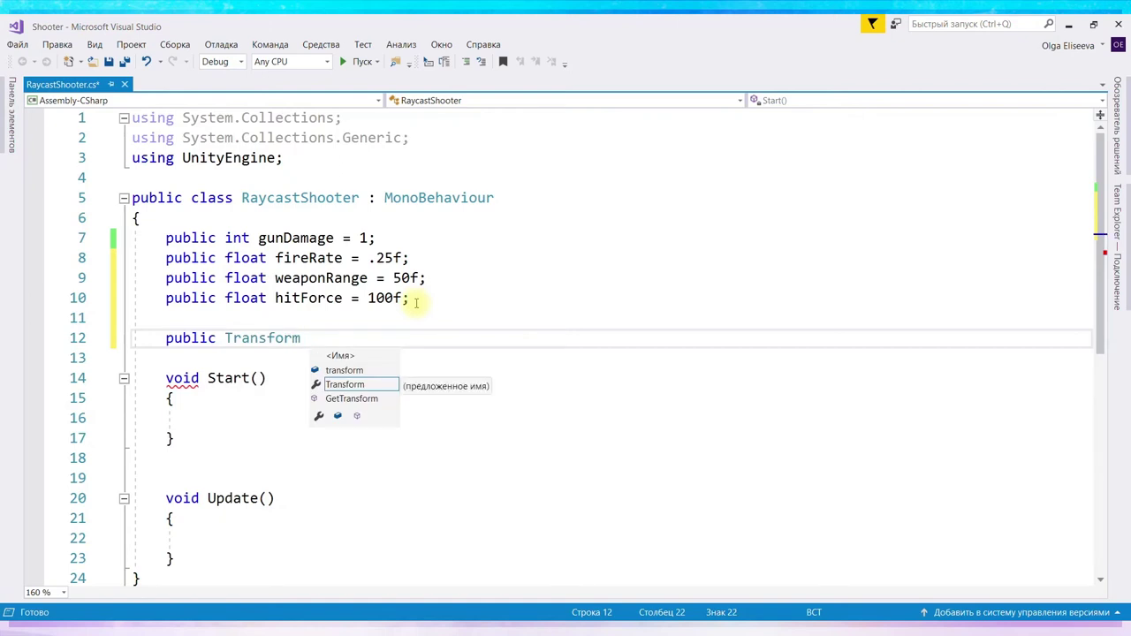
text(gunEnd;)
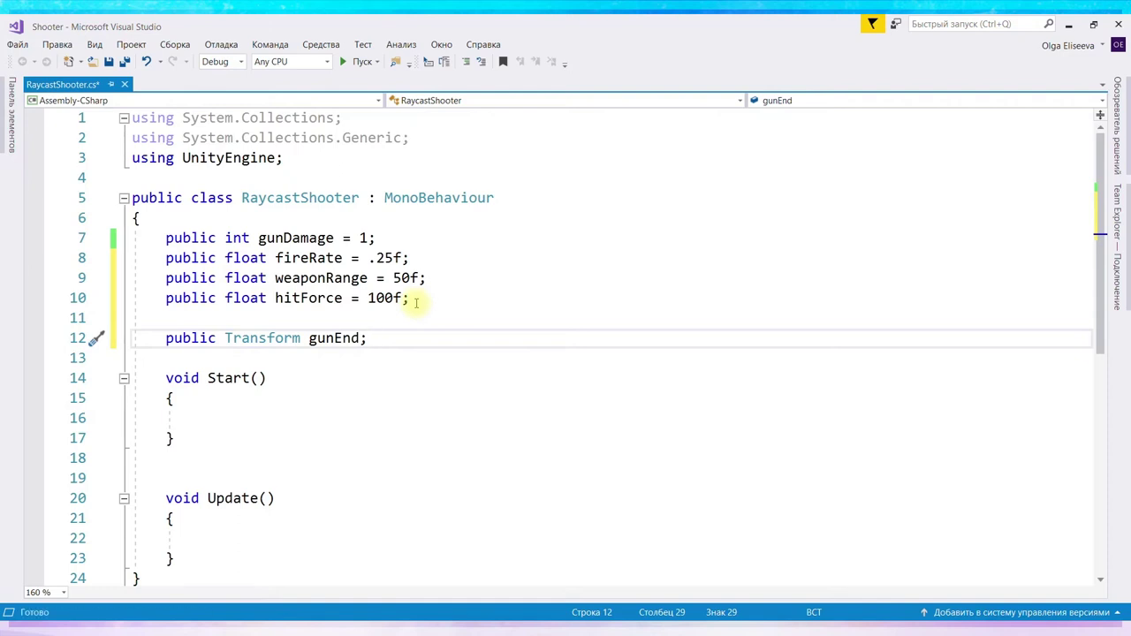
key(ctrl+s)
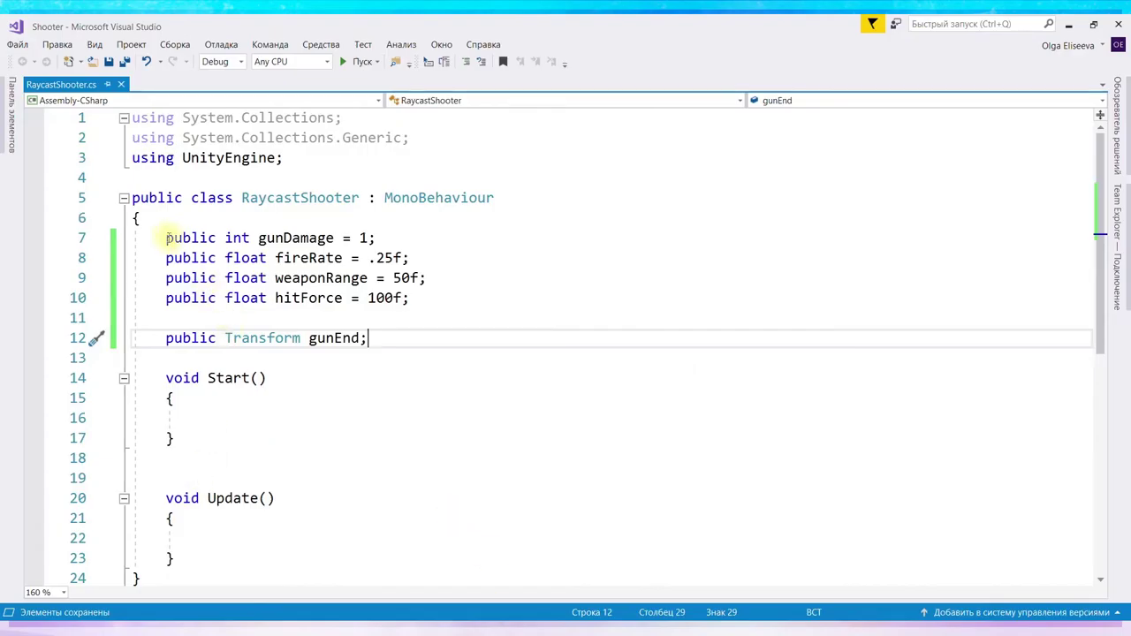
Select the public keyword on the gunDamage declaration.
drag(165, 238, 217, 237)
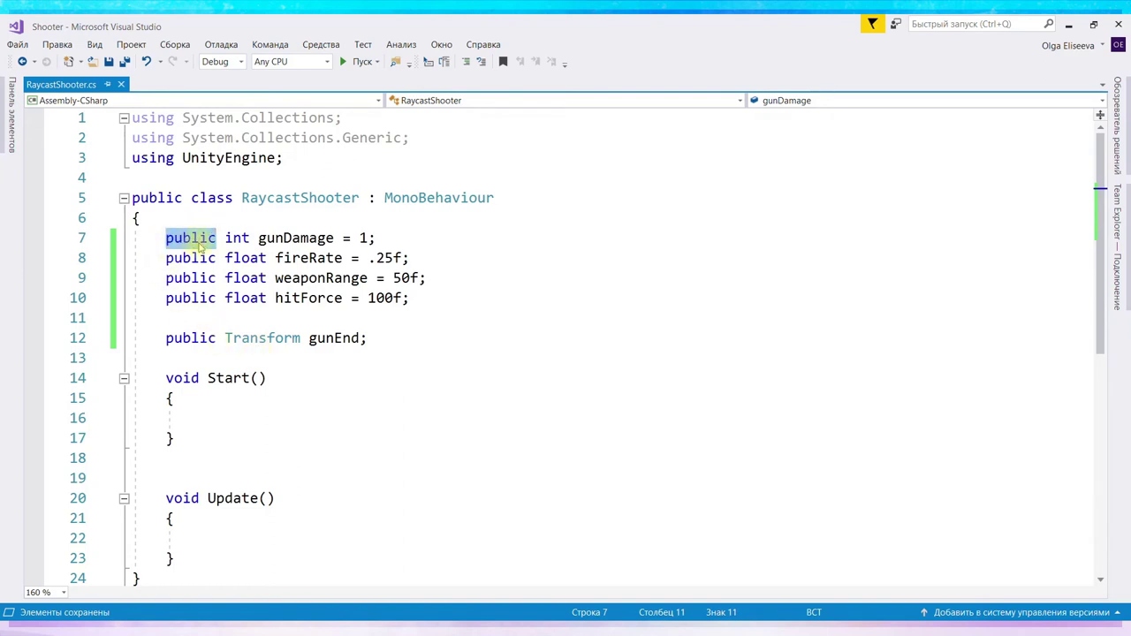
Try gunDamage without public, then restore it, save the script and return to Unity.
key(Delete)
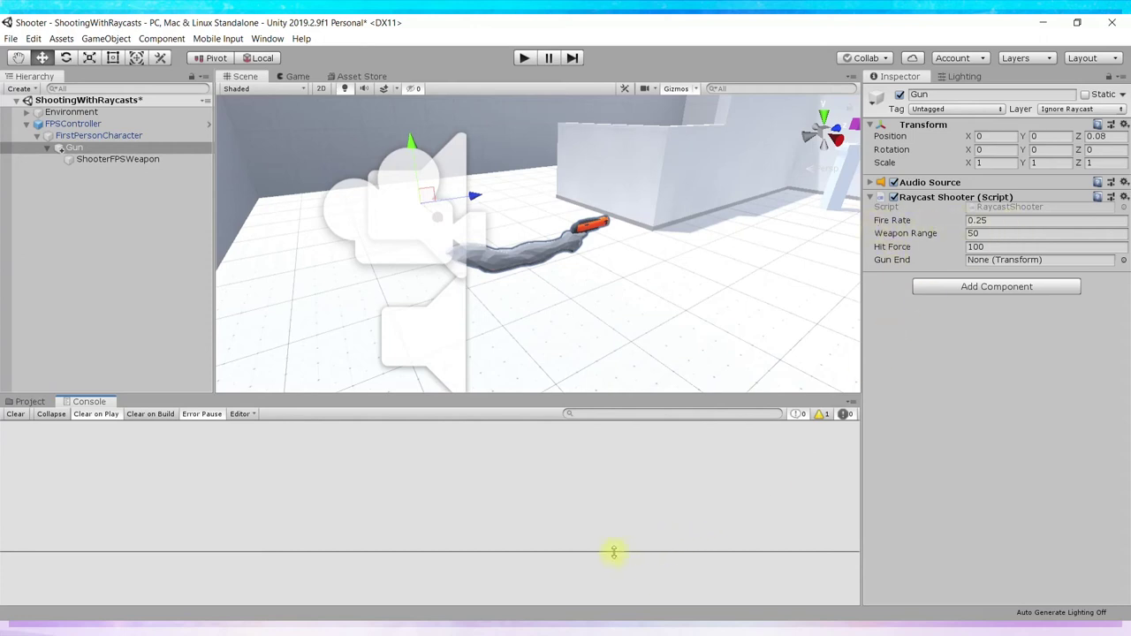
click(492, 618)
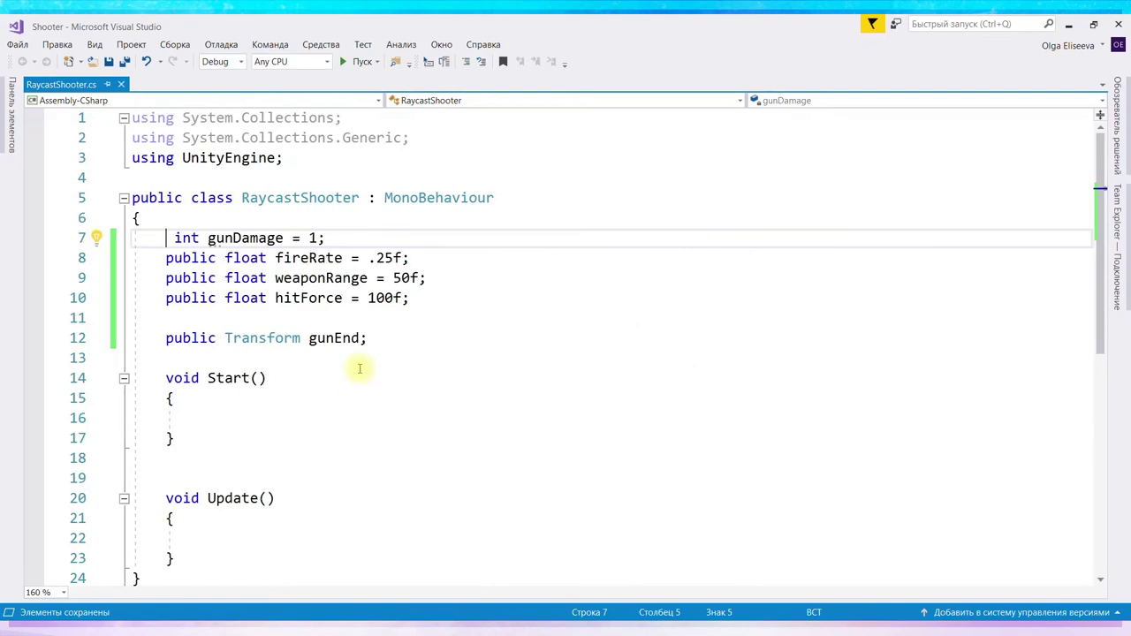
text(public)
key(ctrl+s)
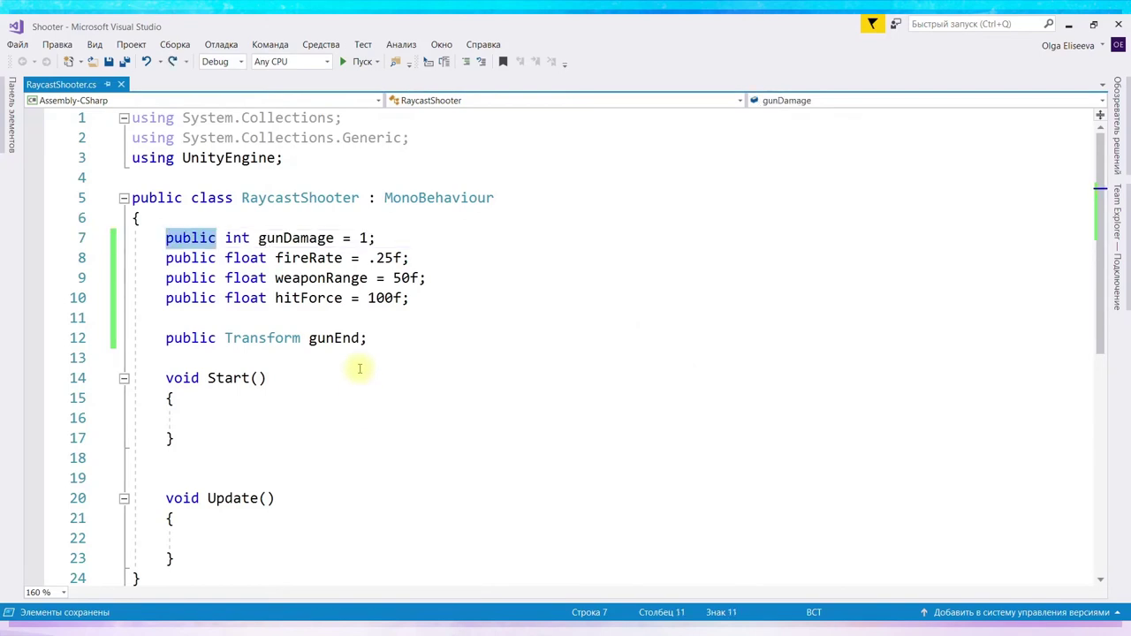
key(alt+Tab)
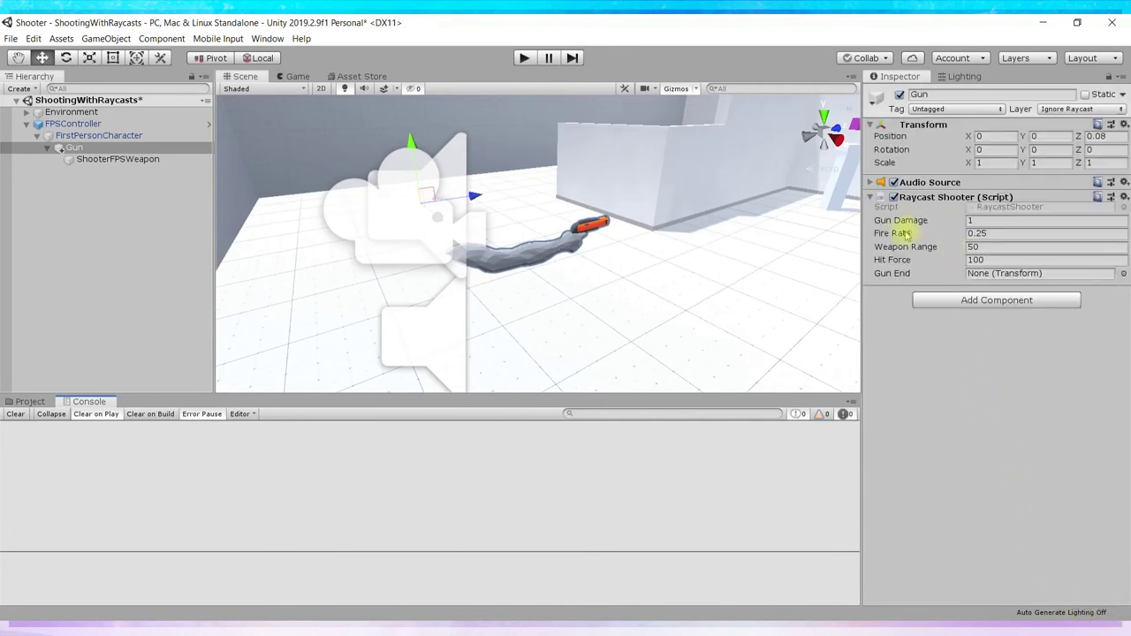
Check Gun Damage, Fire Rate 0.25, Weapon Range and Hit Force, then resume editing after gunEnd.
click(1007, 221)
click(990, 233)
click(983, 247)
click(979, 260)
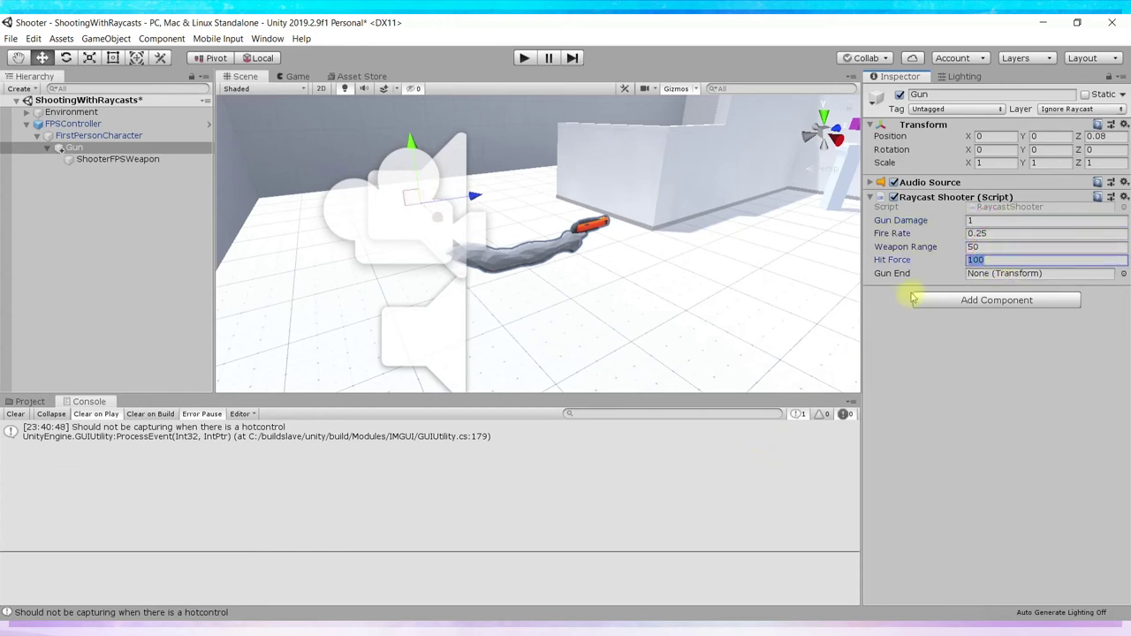
click(980, 232)
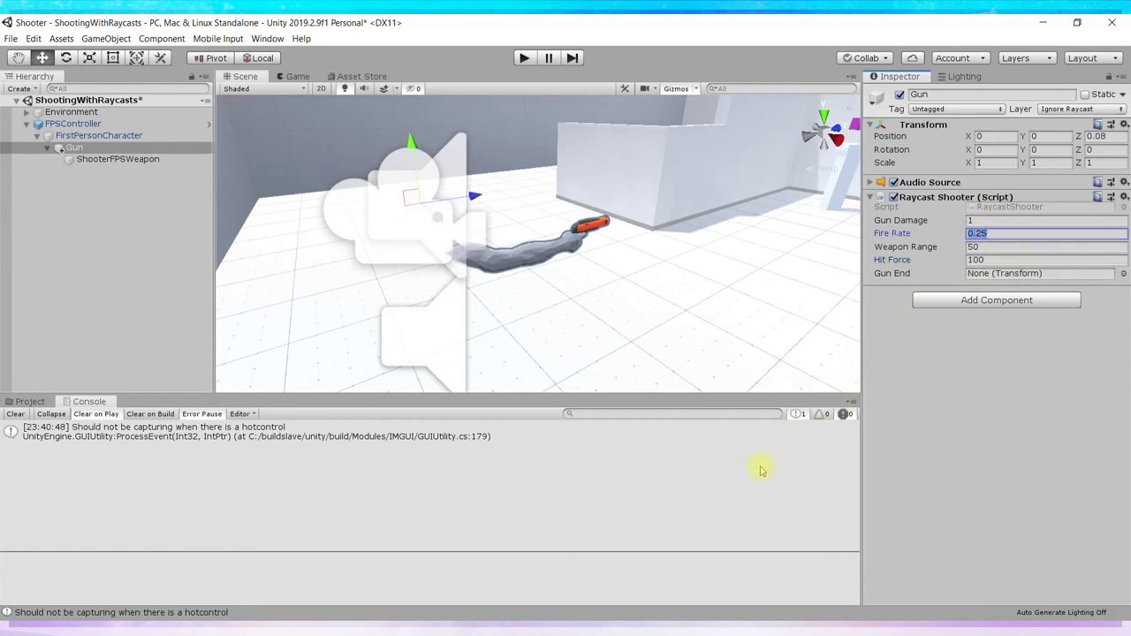
click(488, 617)
click(404, 339)
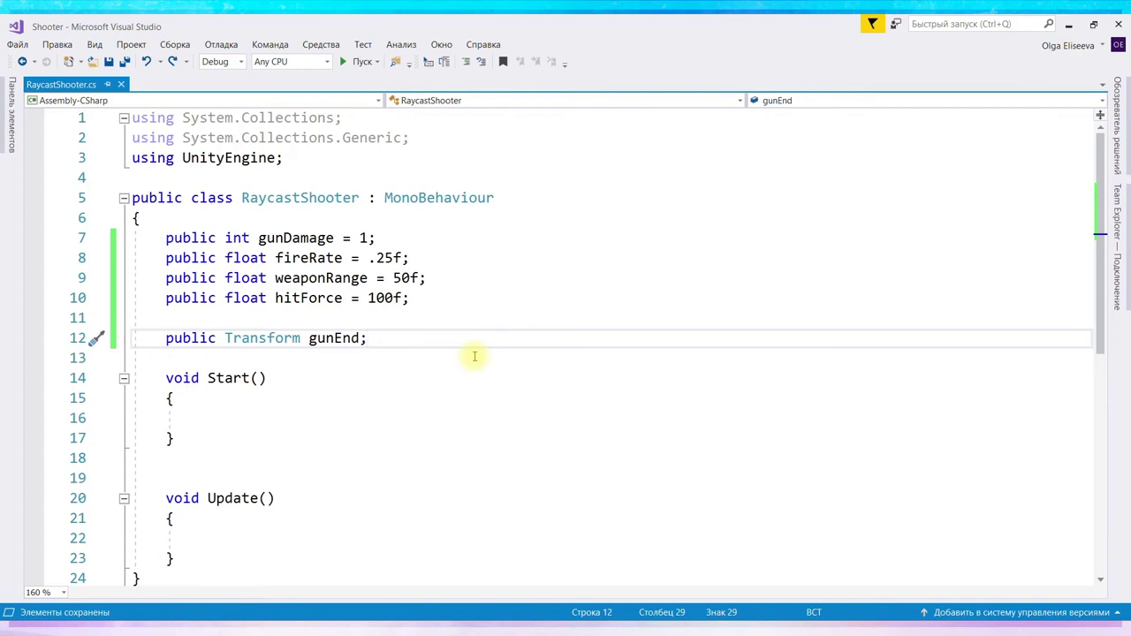
Declare private Camera fpsCam on line 14, leaving a fresh line below it.
key(Return)
key(Return)
text(private)
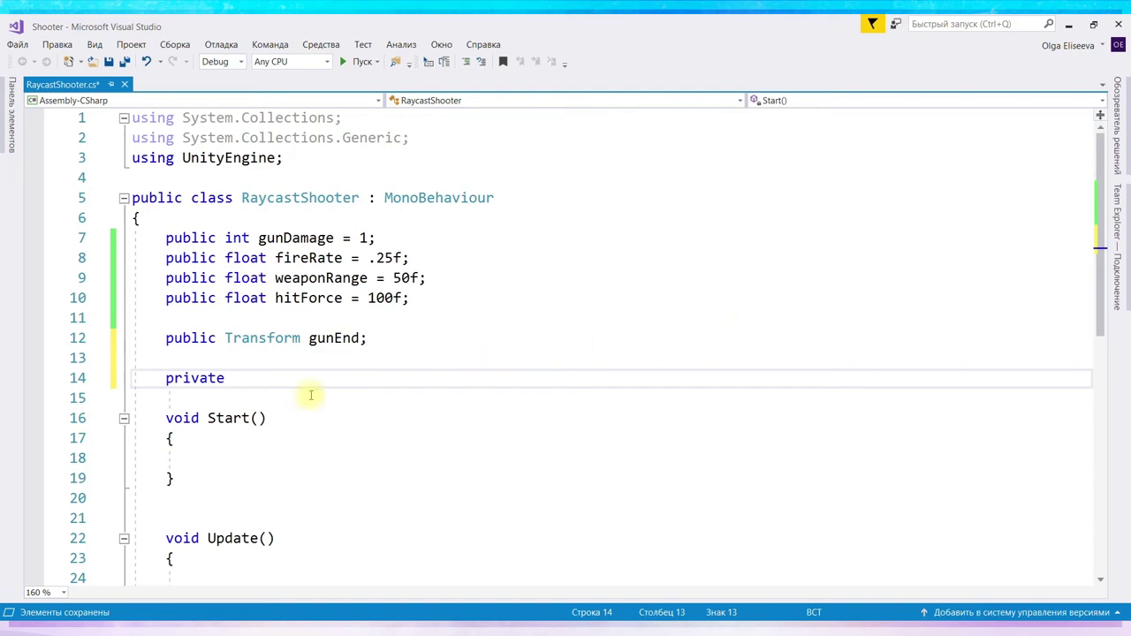
text(Camera)
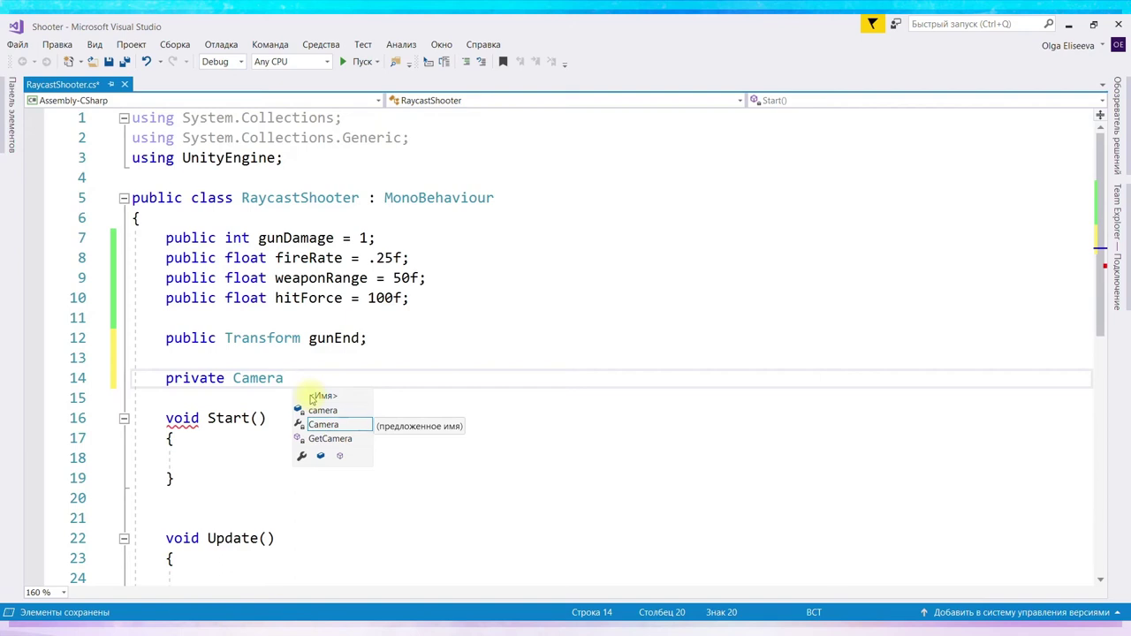
text(fp)
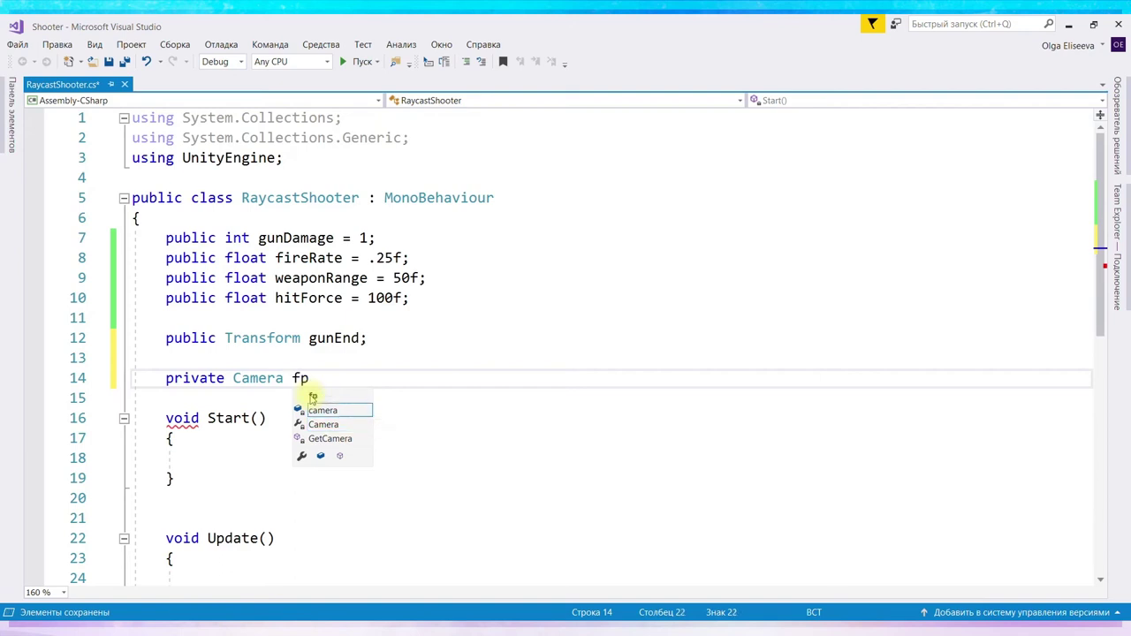
text(sCam;)
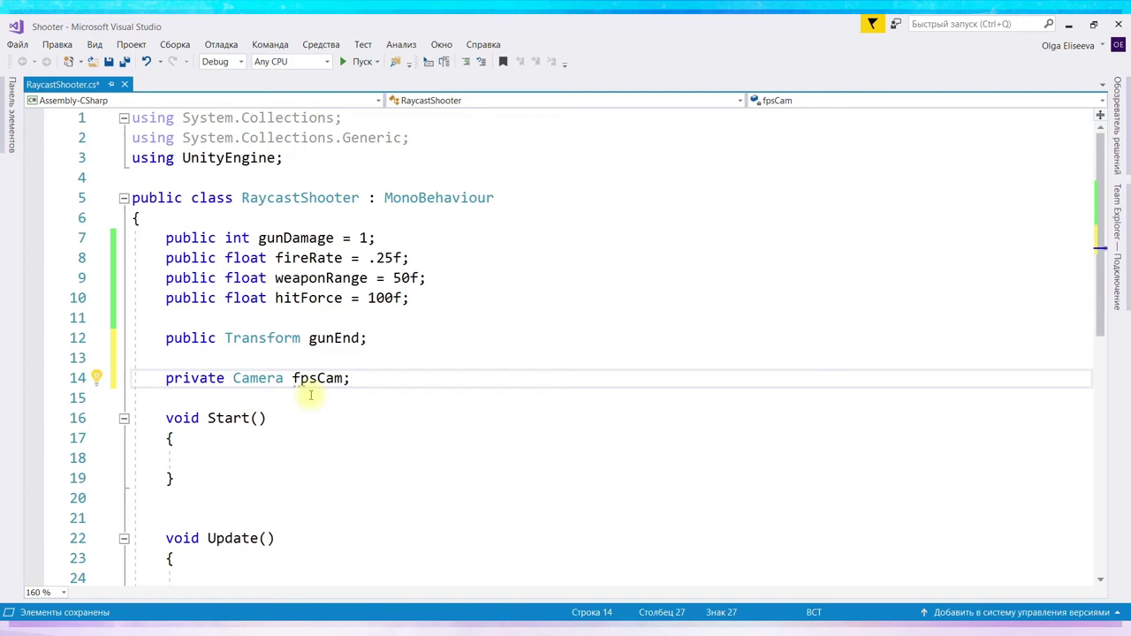
key(Return)
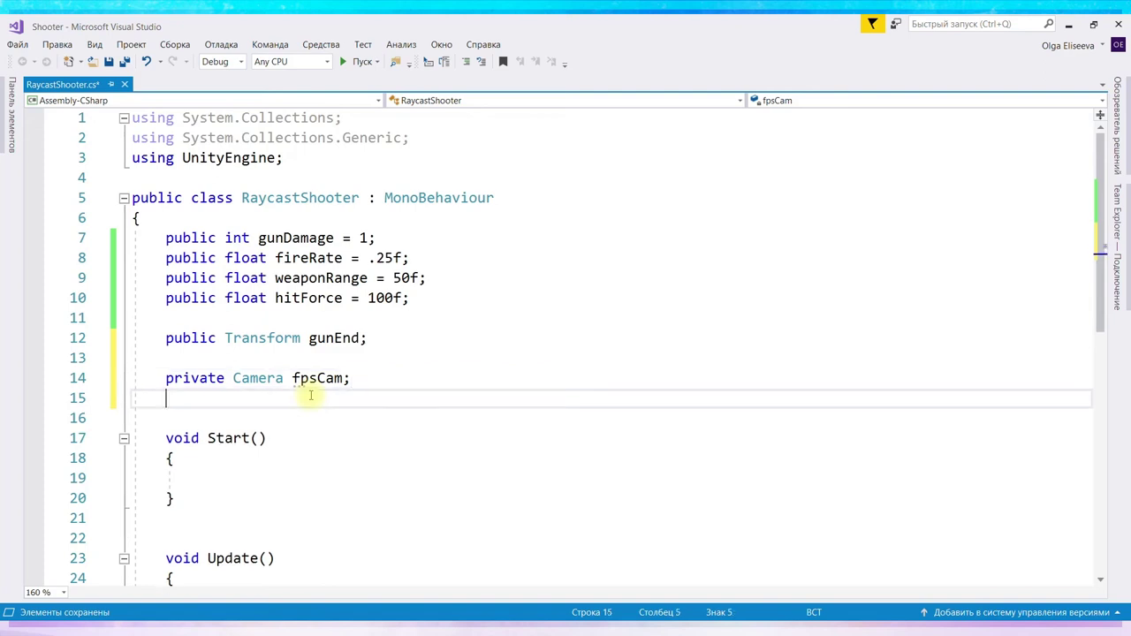
Declare private WaitForSeconds shotDuration = new WaitForSeconds(.7f) on line 15.
text(private)
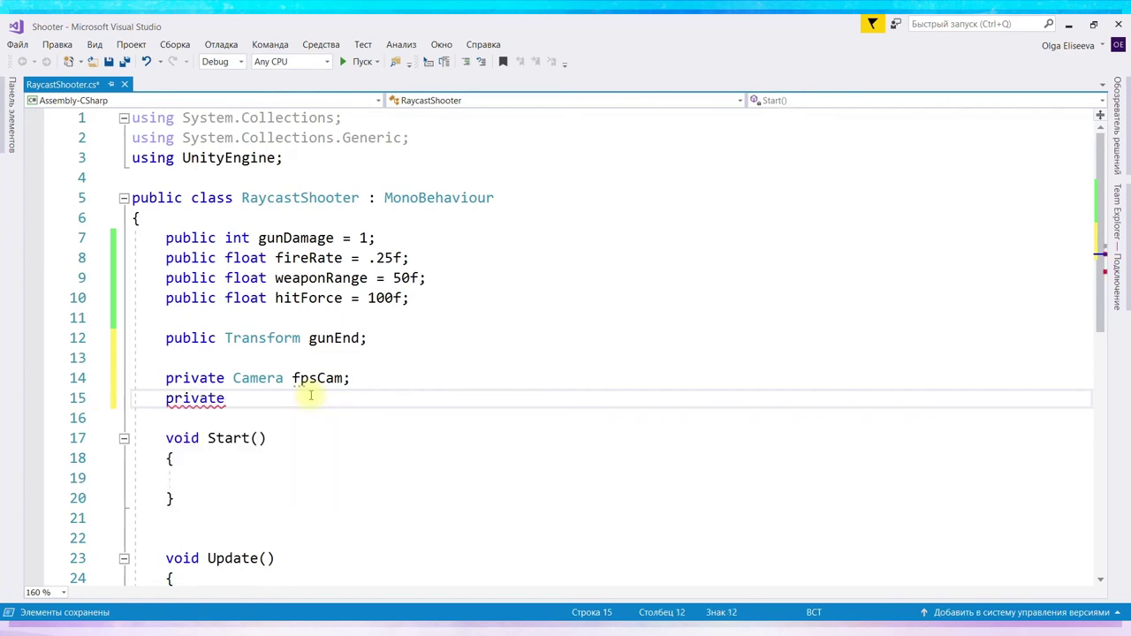
text( Wait)
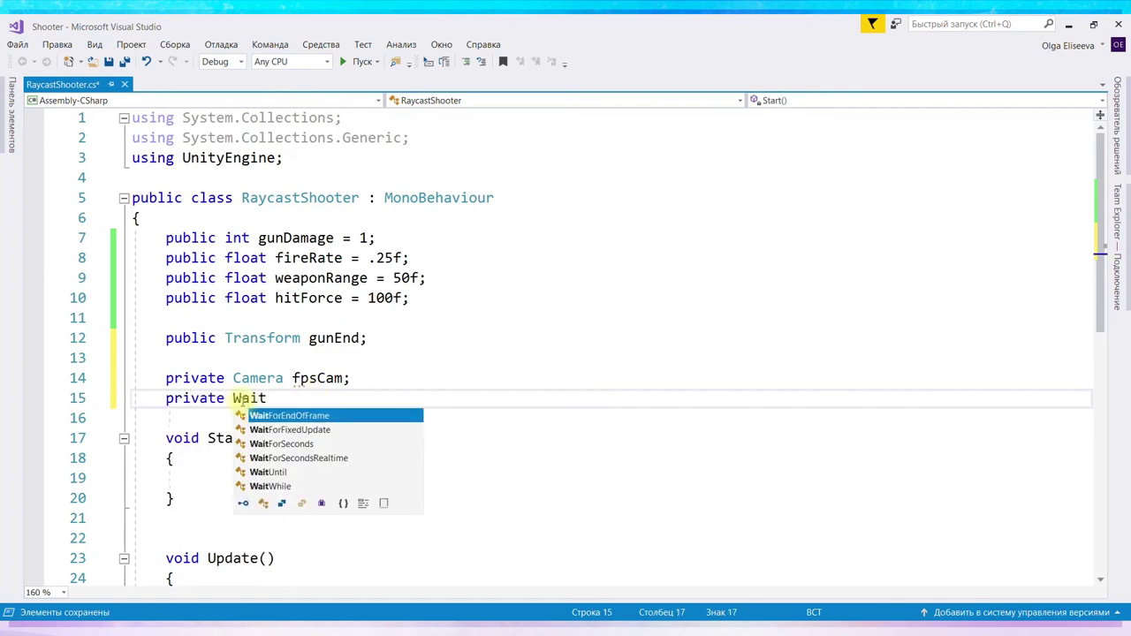
text(ForSeconds)
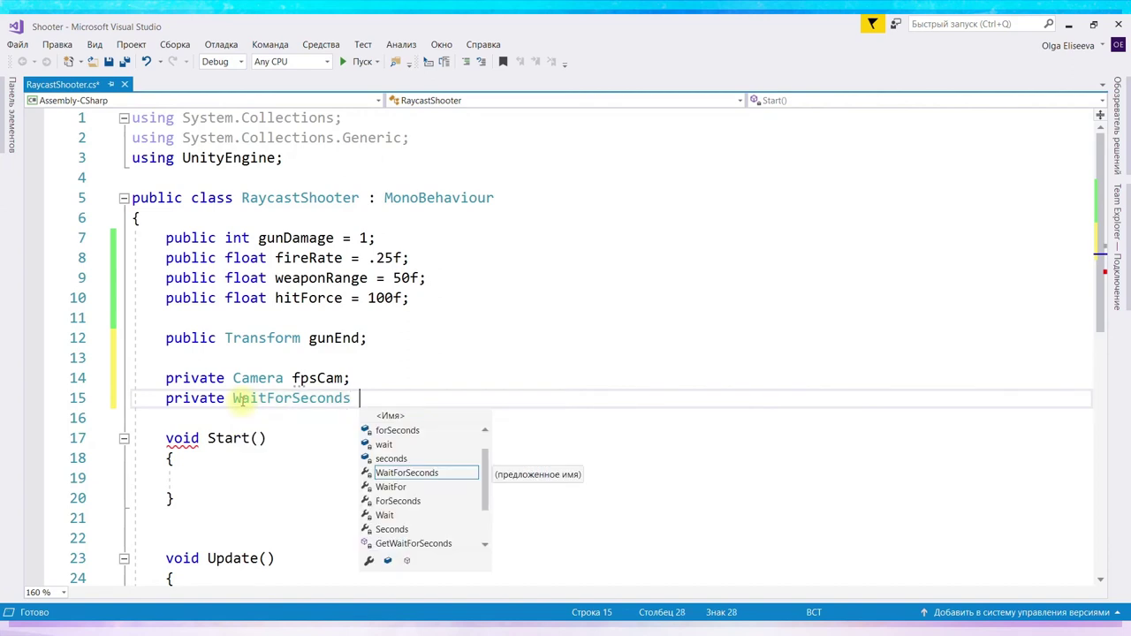
text( shotDuration)
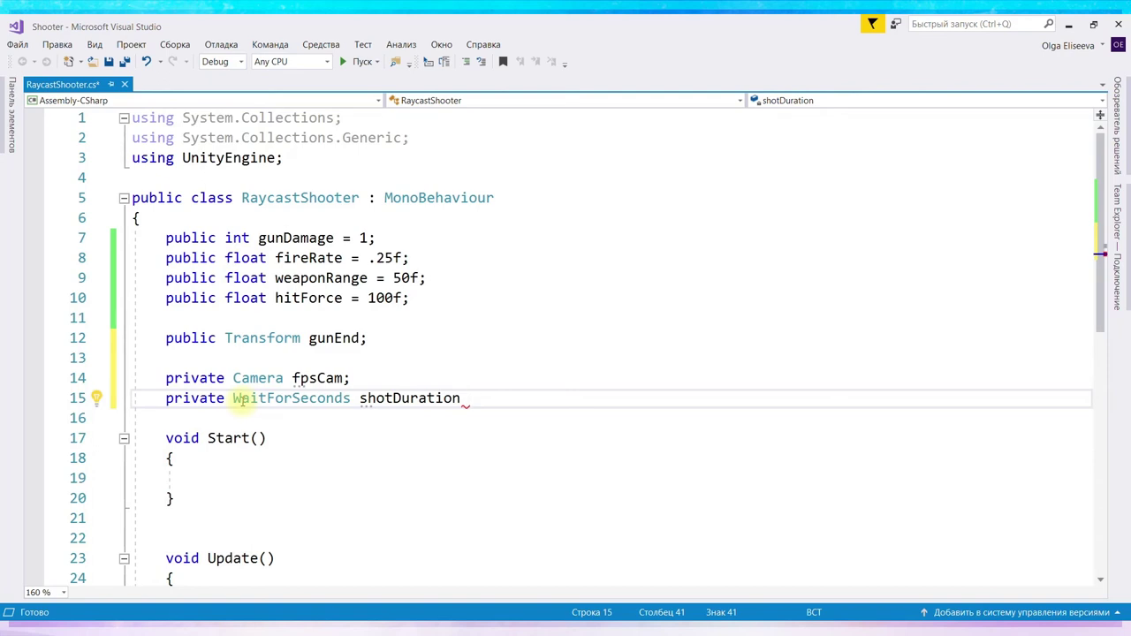
text(=)
text(new)
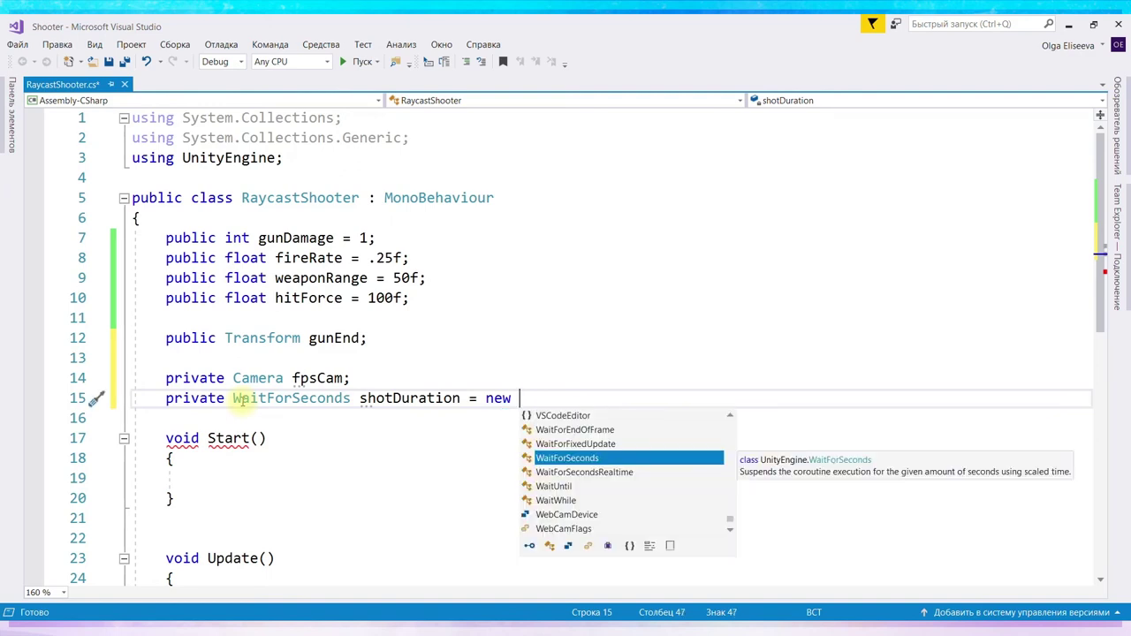
key(Tab)
text(()
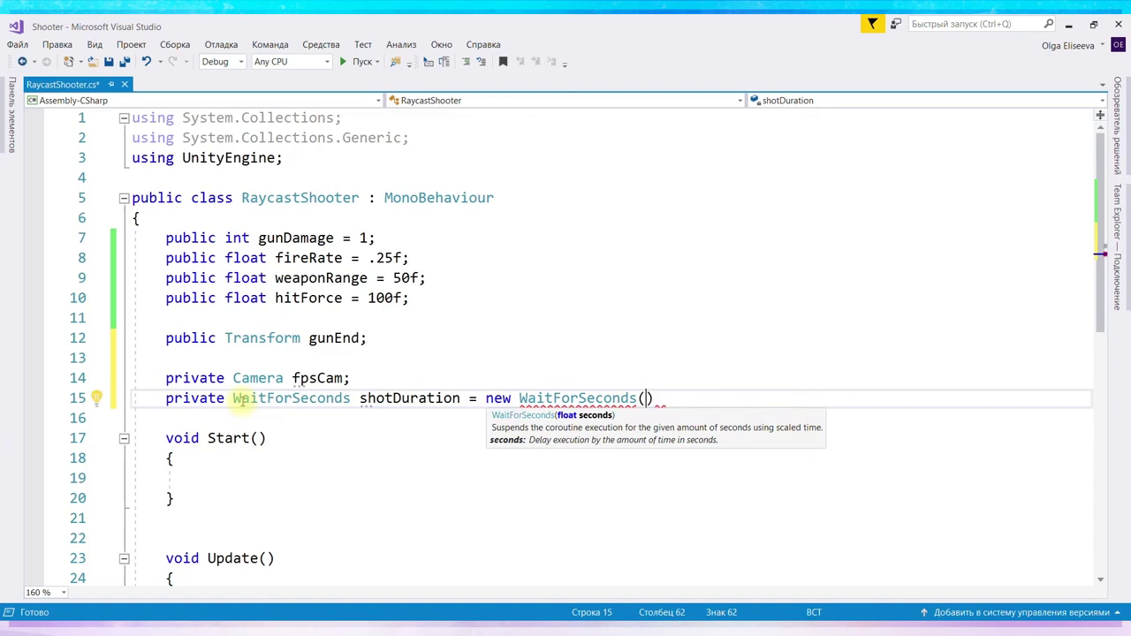
text(.7f)
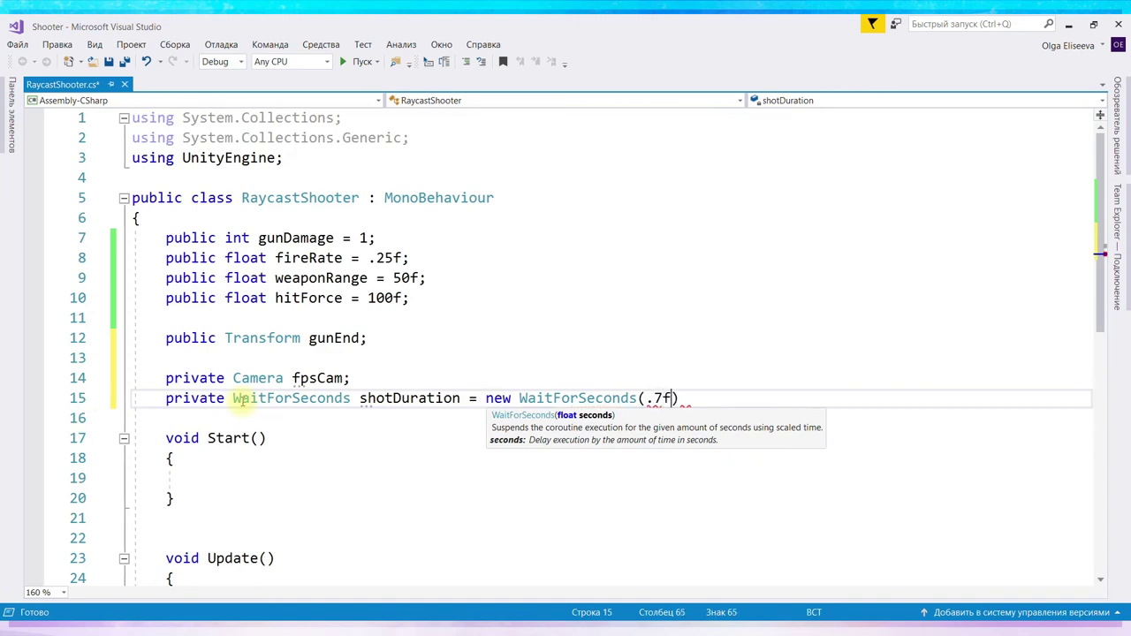
text())
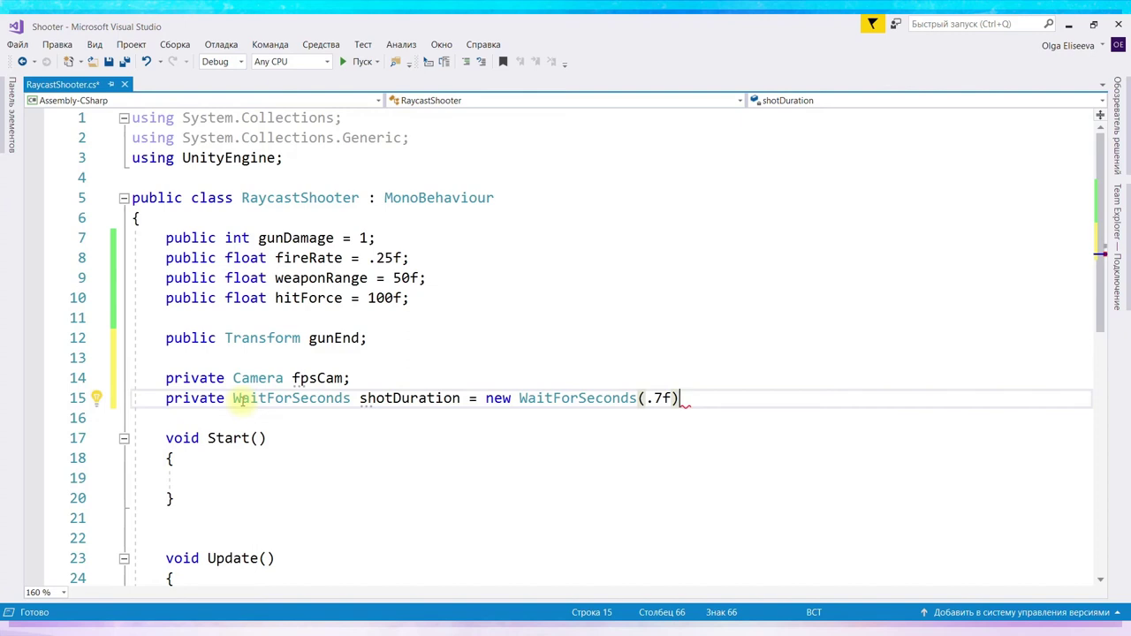
text(;)
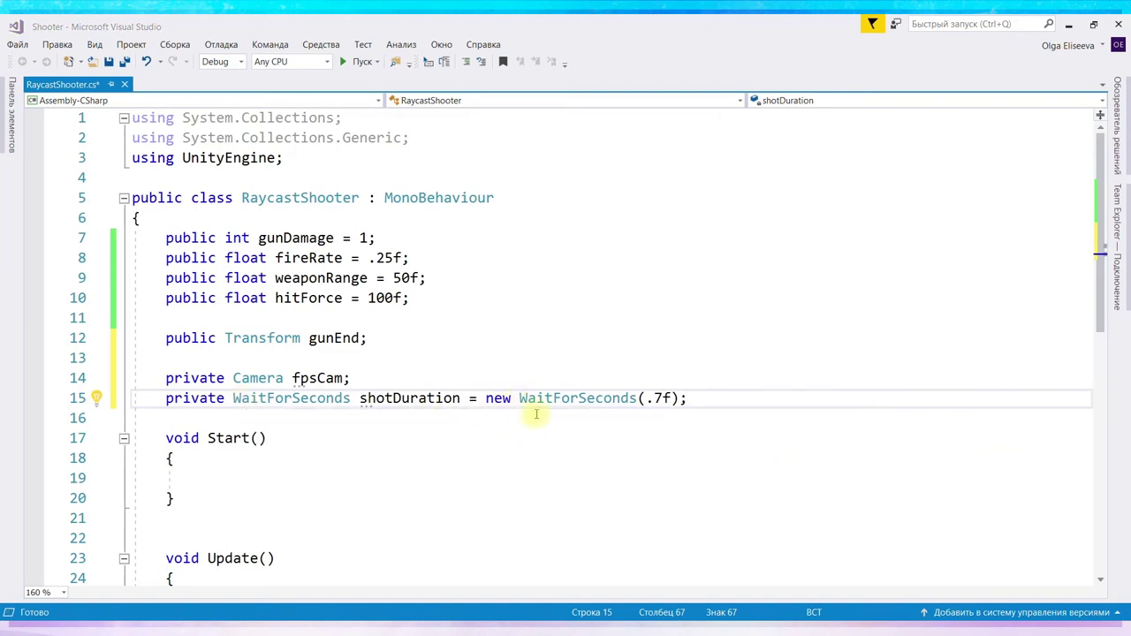
click(653, 399)
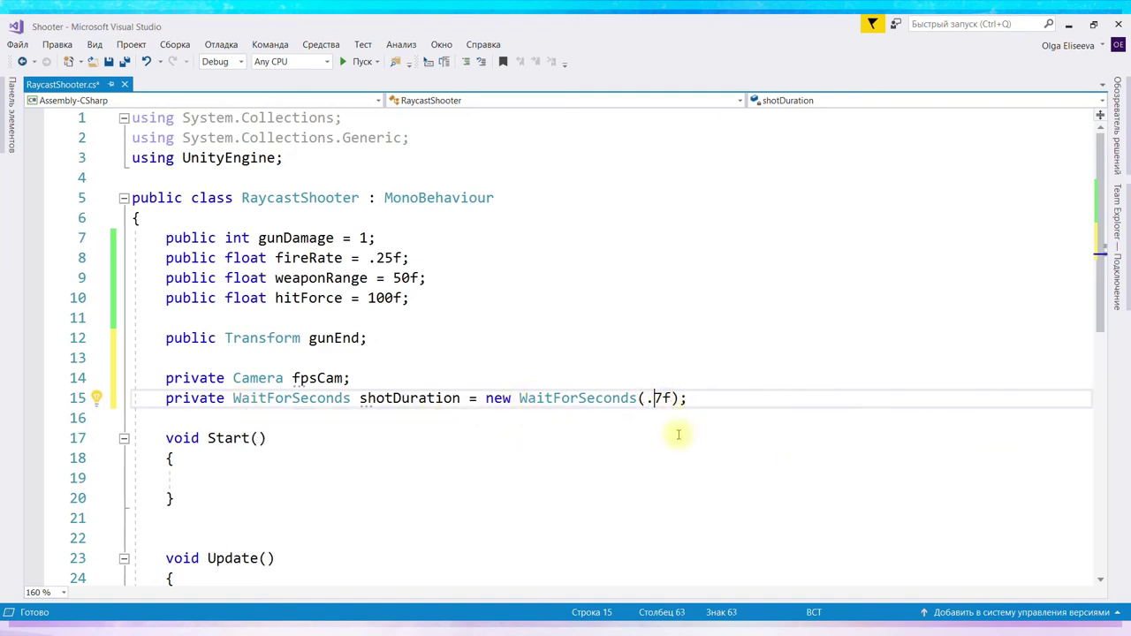
Change shotDuration's wait time to WaitForSeconds(0.07f).
text(0)
click(715, 399)
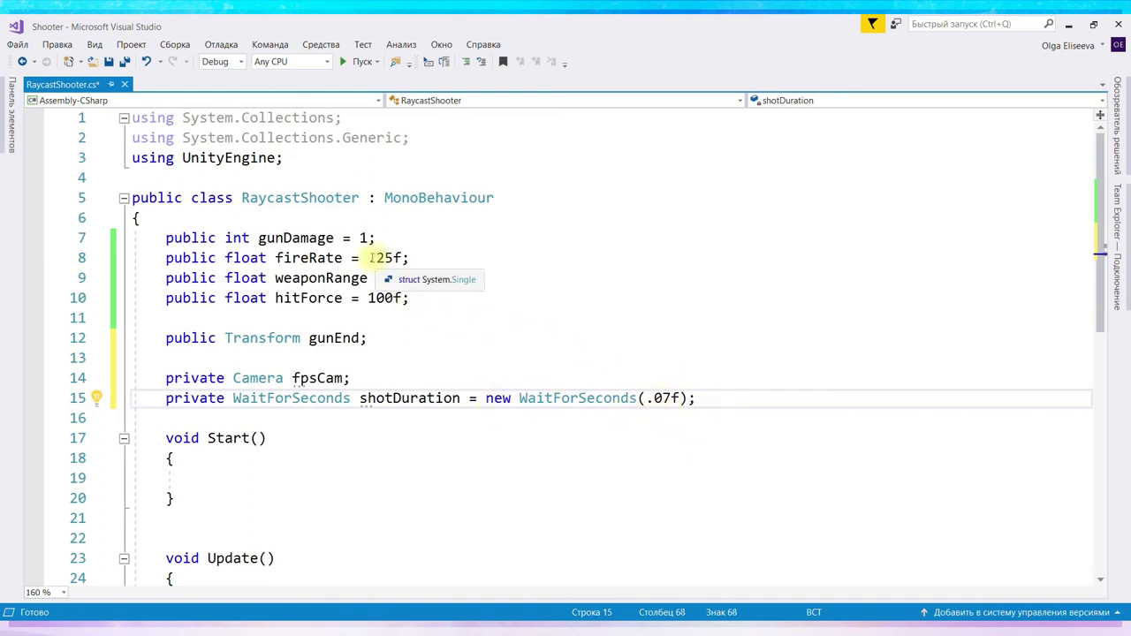
drag(368, 258, 394, 258)
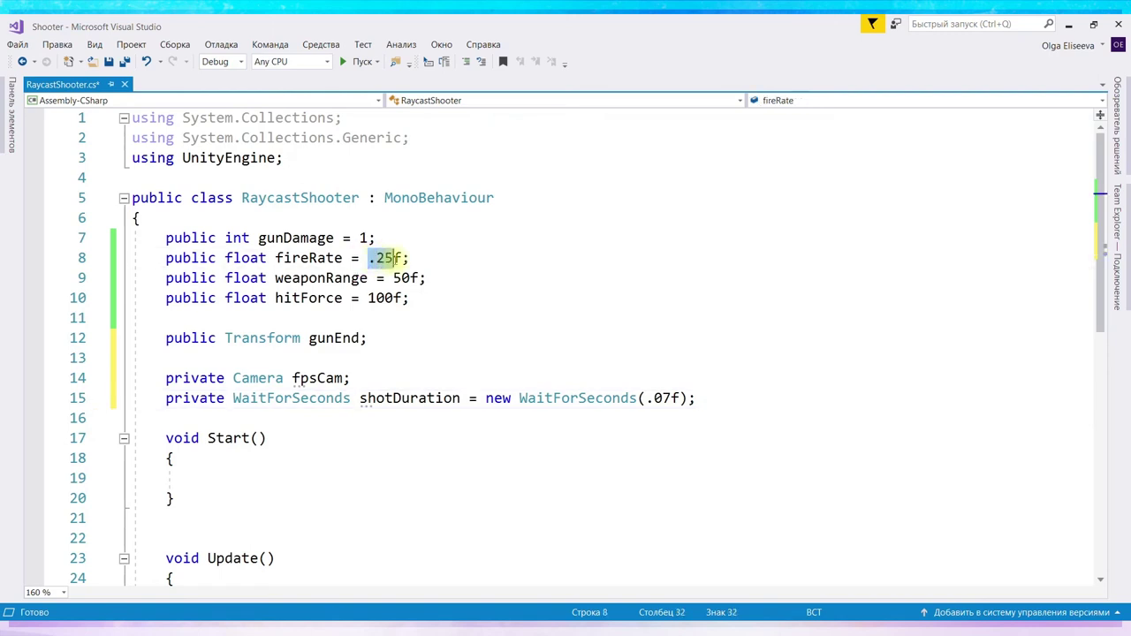
click(655, 397)
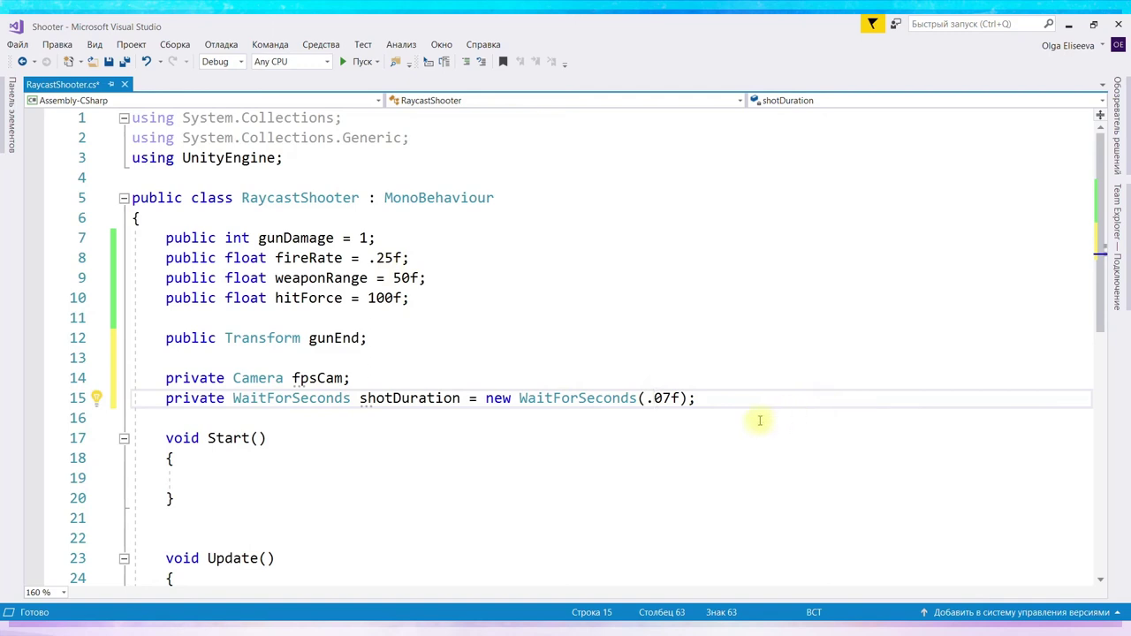
click(740, 400)
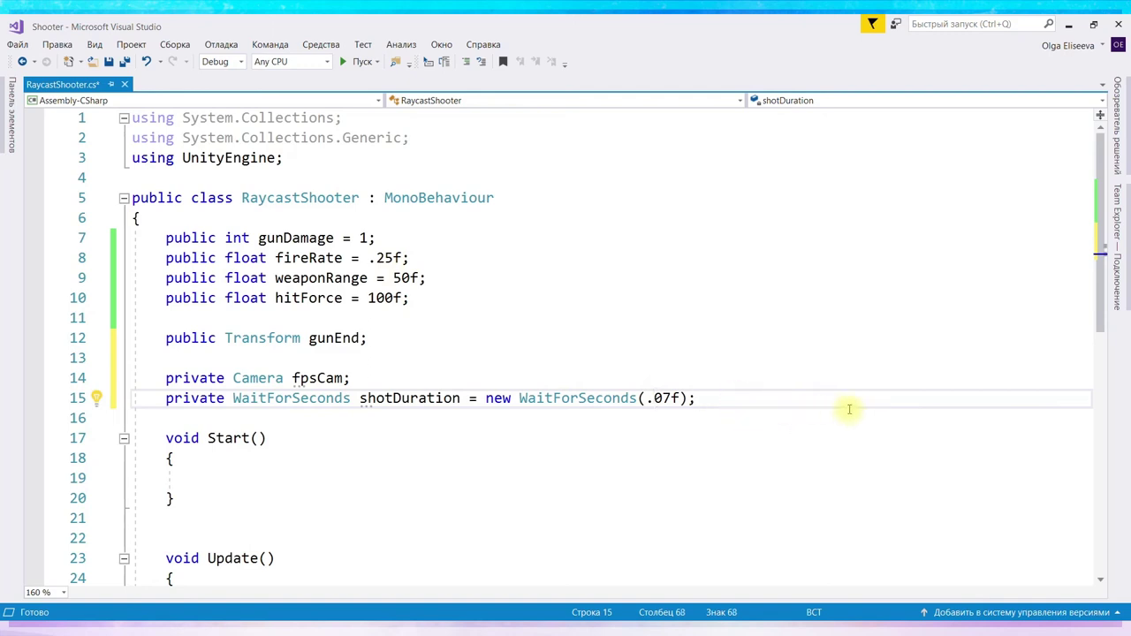
mouse_move(656, 399)
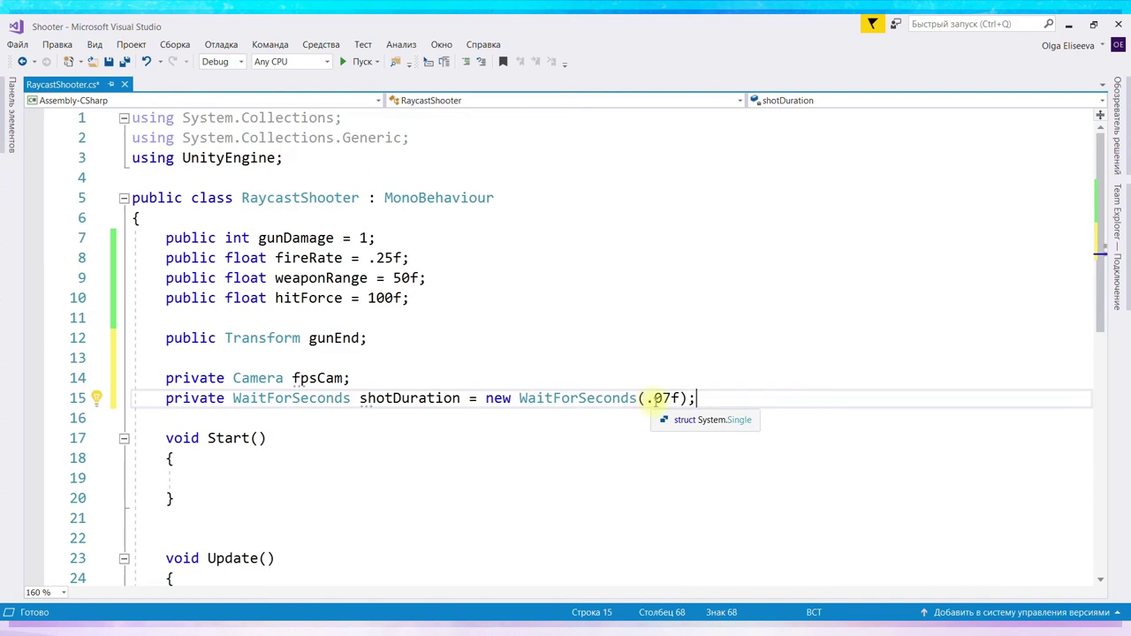
click(646, 398)
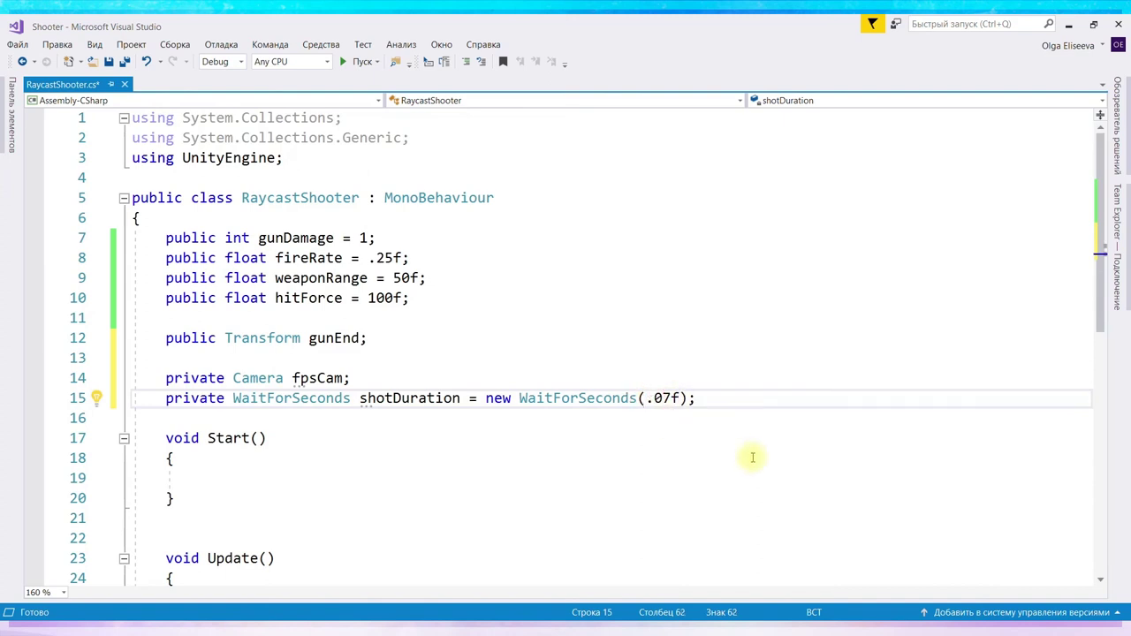
text(0)
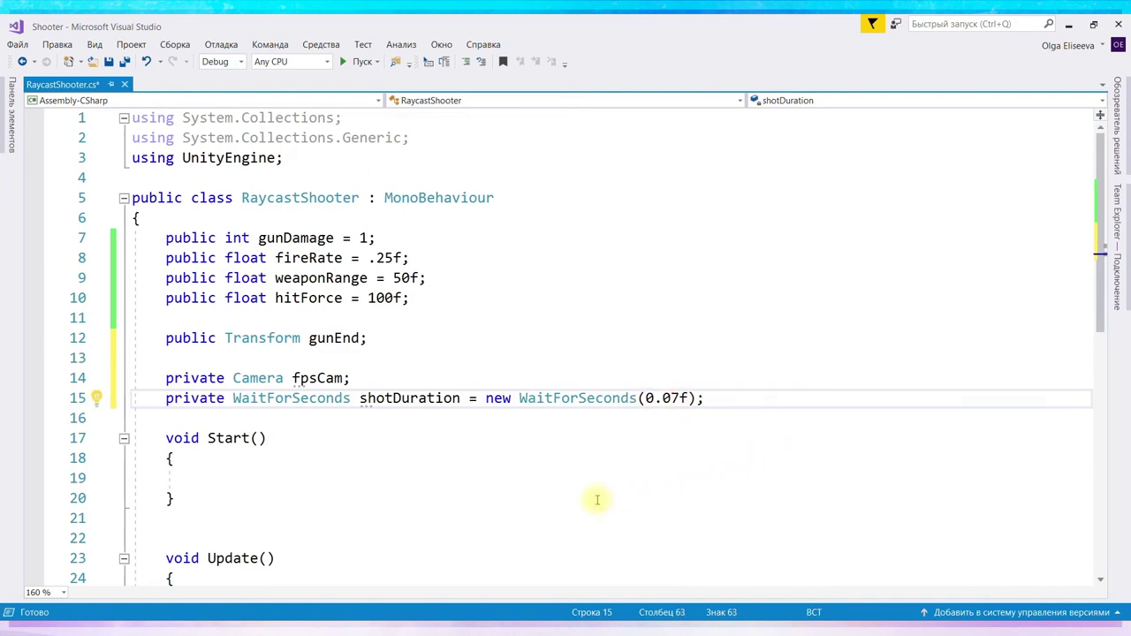
Begin a new private AudioSource declaration on the line below shotDuration.
click(730, 407)
key(Return)
text(private )
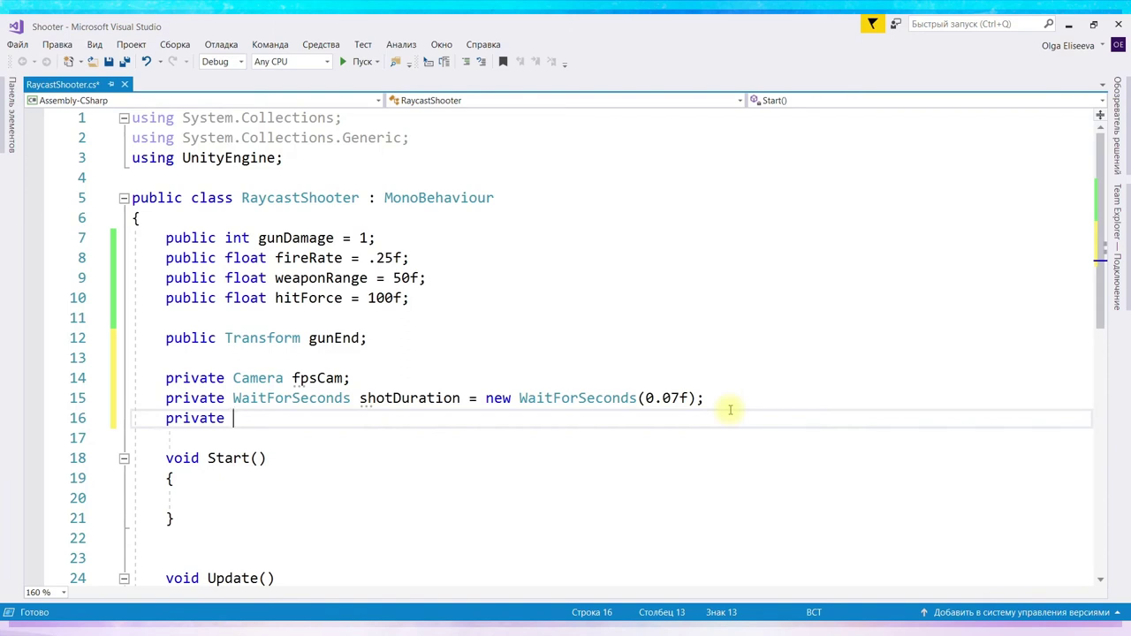
text(Audio)
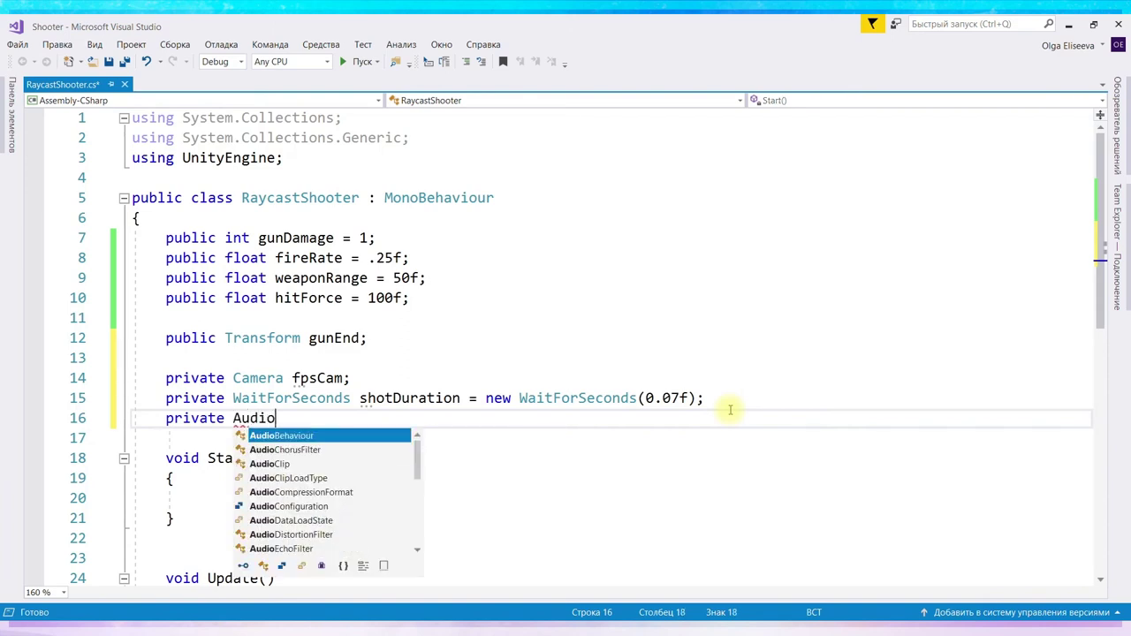
text(S)
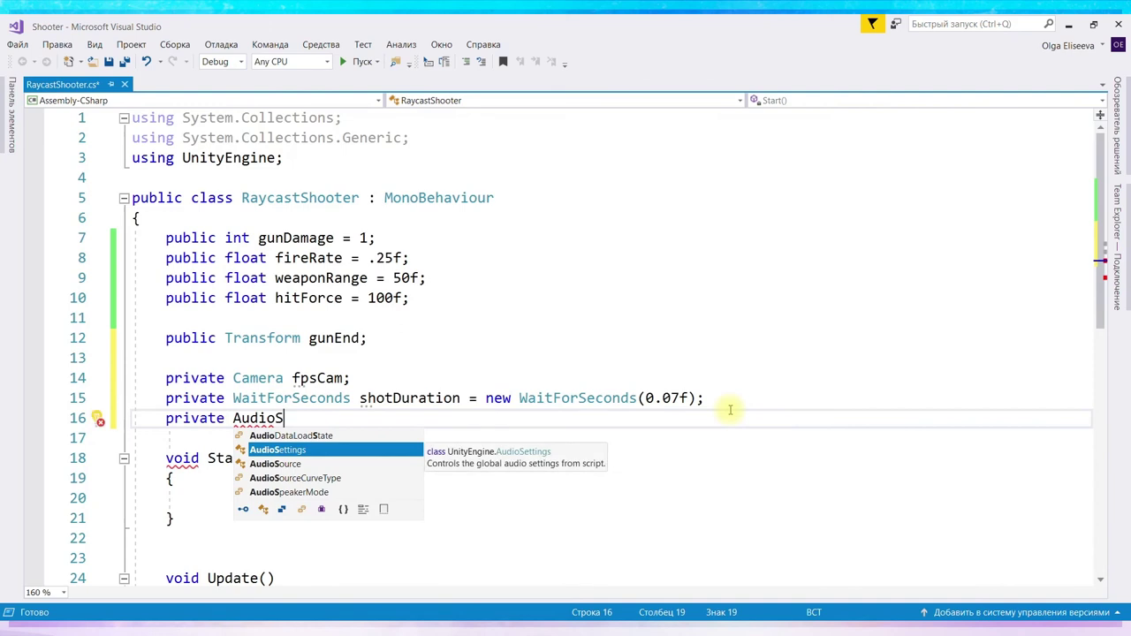
text(o)
Declare private AudioSource gunAudio and private LineRenderer laserLine fields.
key(Tab)
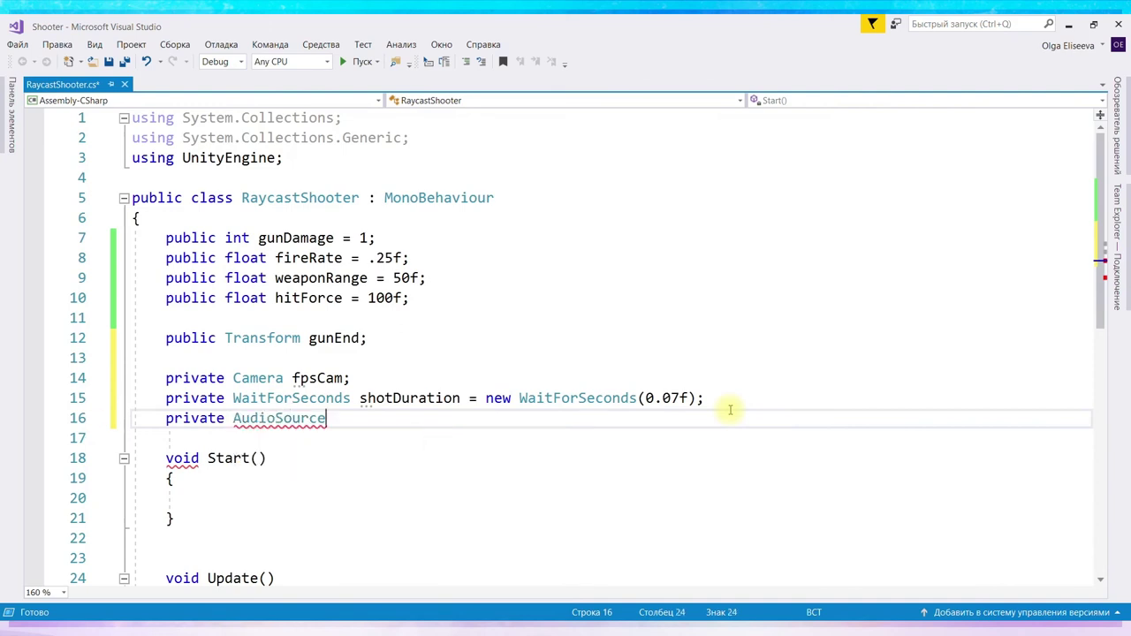
text(gunAudio;)
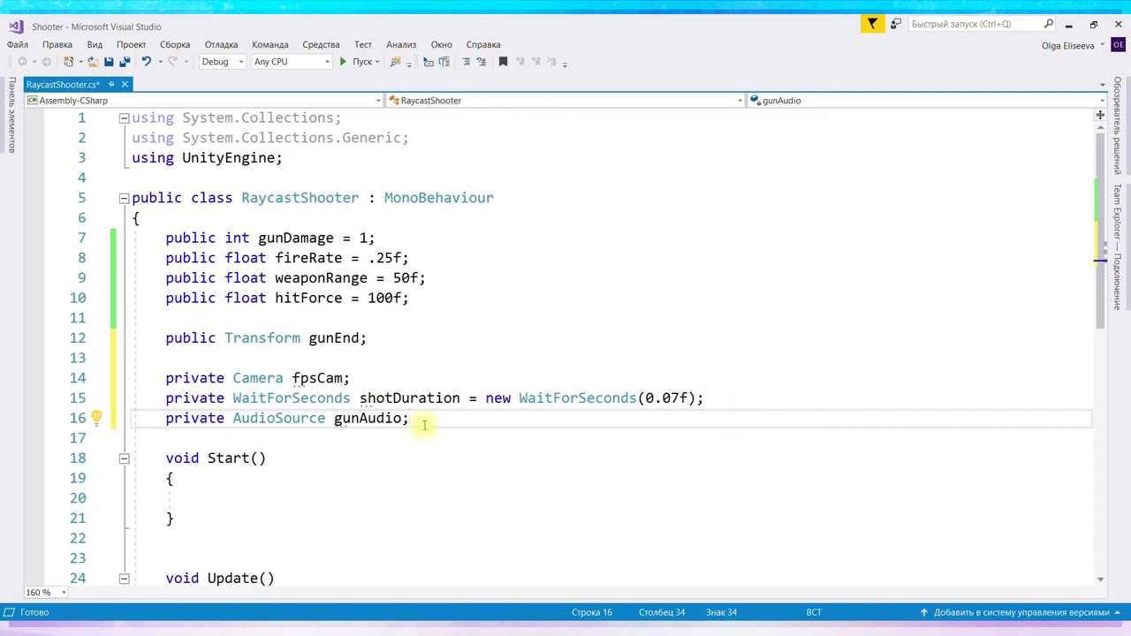
key(Return)
text(private )
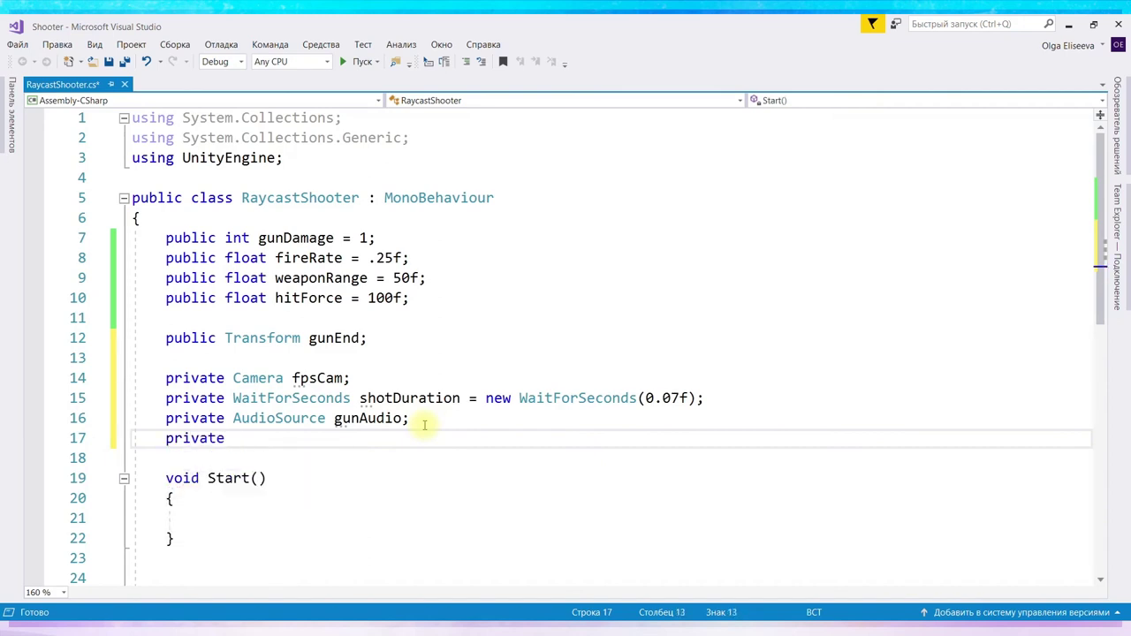
text(LineR)
key(Tab)
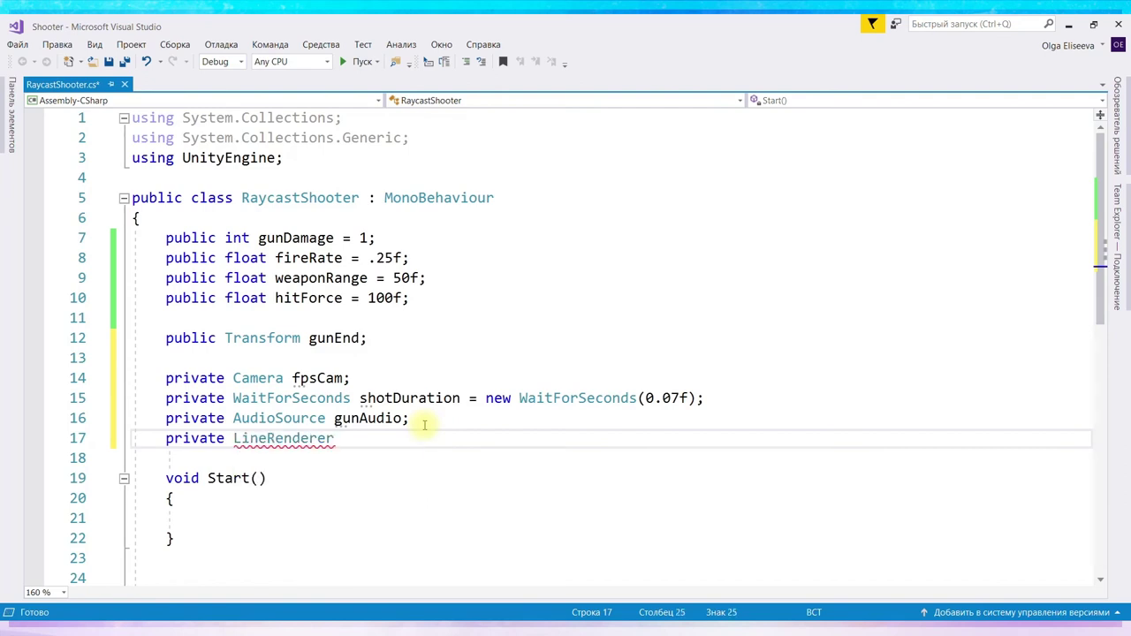
text(laserLine)
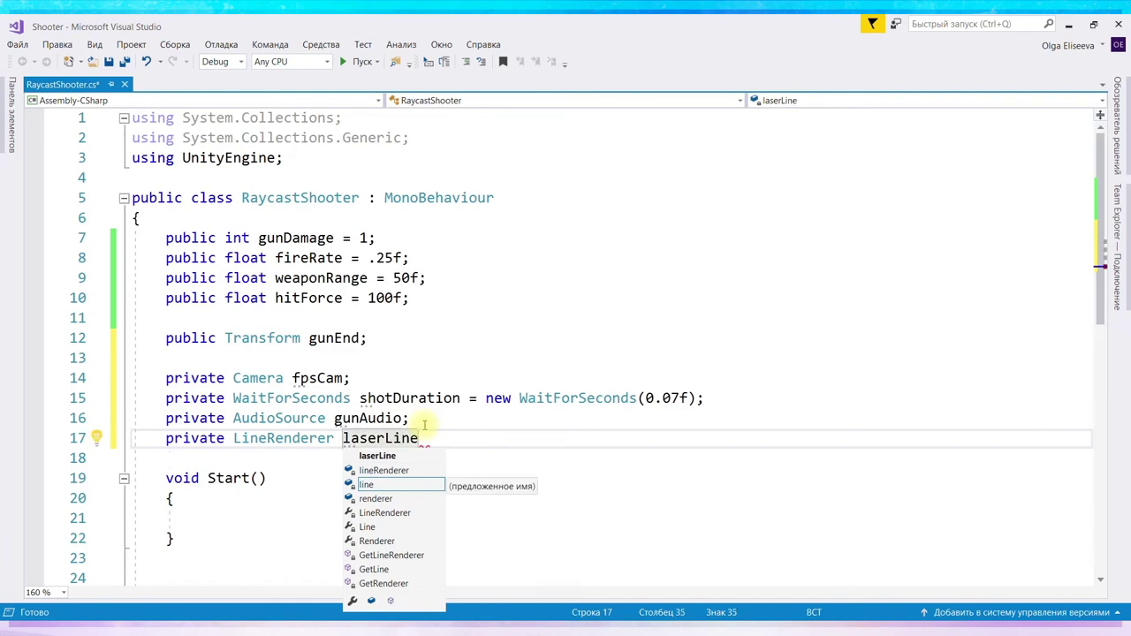
text(;)
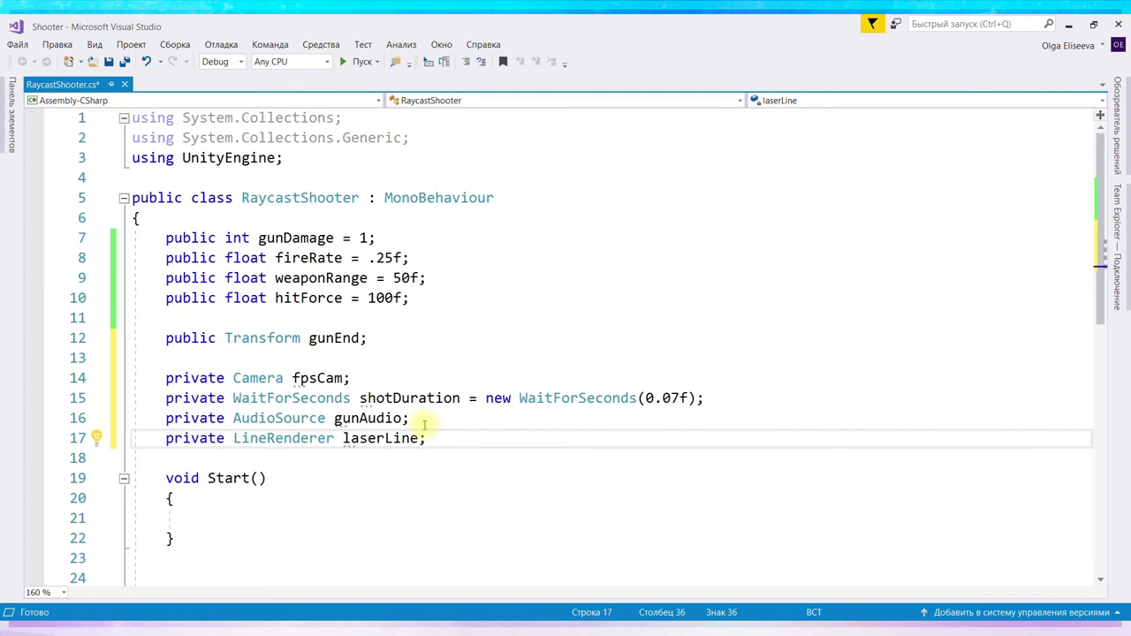
key(Return)
Add private float nextFire on line 18, fixing the neatFire typo, and save.
text(private f)
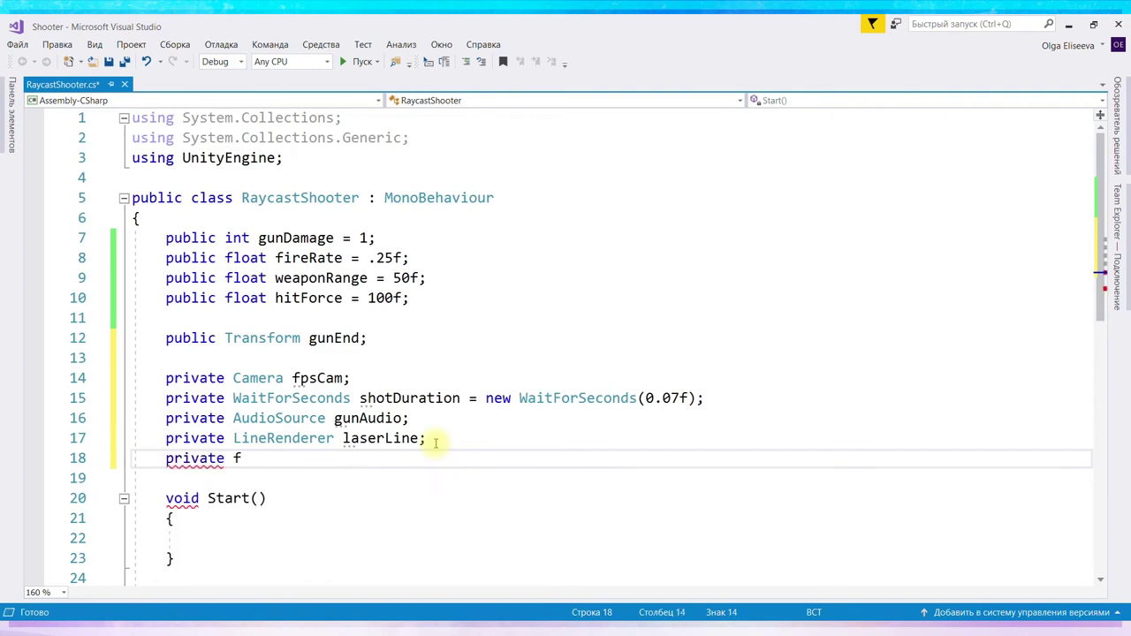
text(loat neatFire;)
key(Left)
key(Left)
key(Left)
key(BackSpace)
text(x)
key(End)
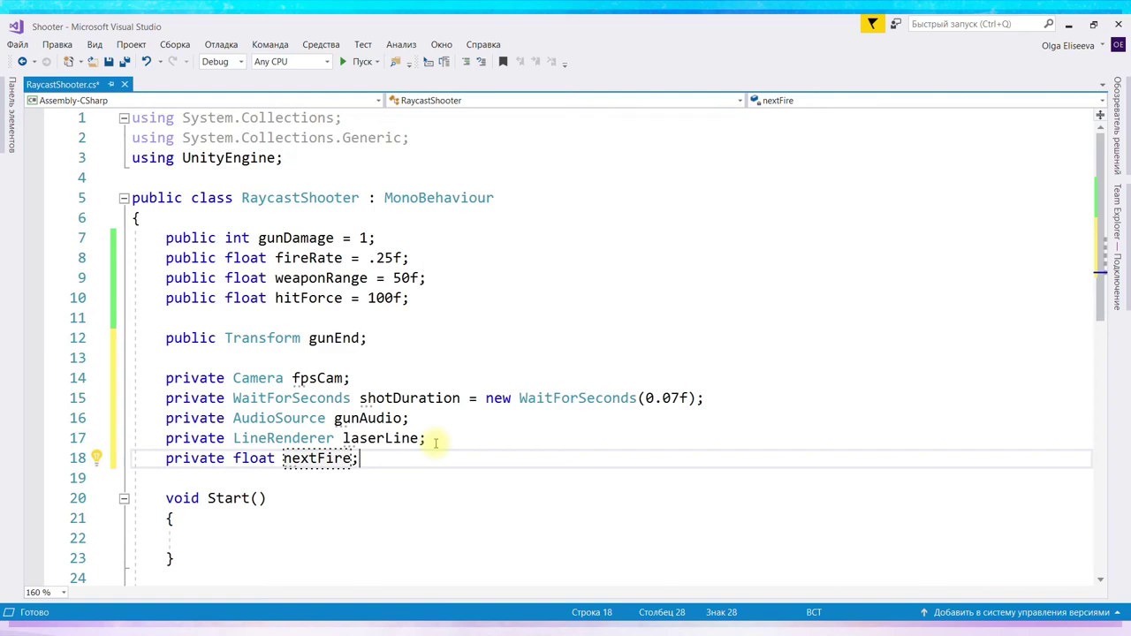
key(ctrl+s)
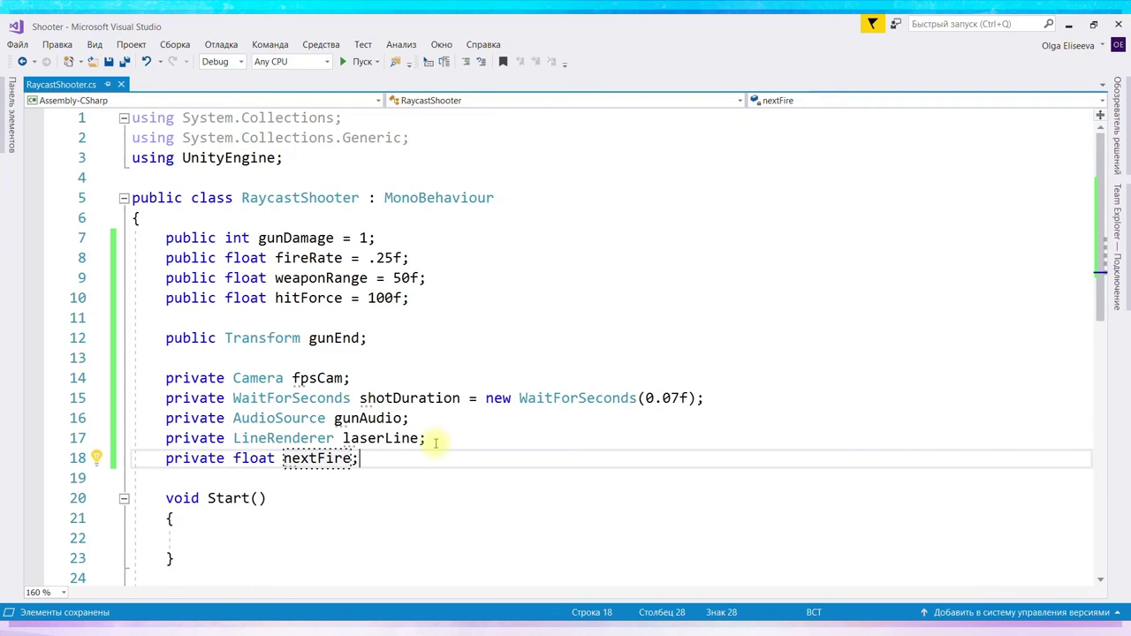
click(408, 240)
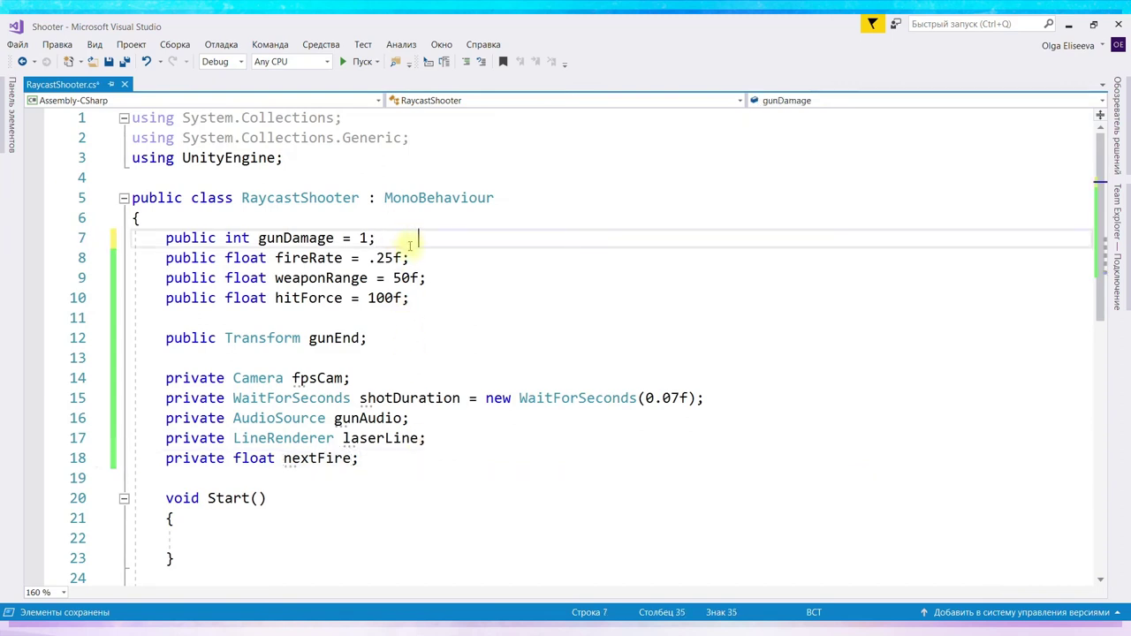
Add a Russian // comment after gunDamage describing the damage dealt to the hit object.
text(//)
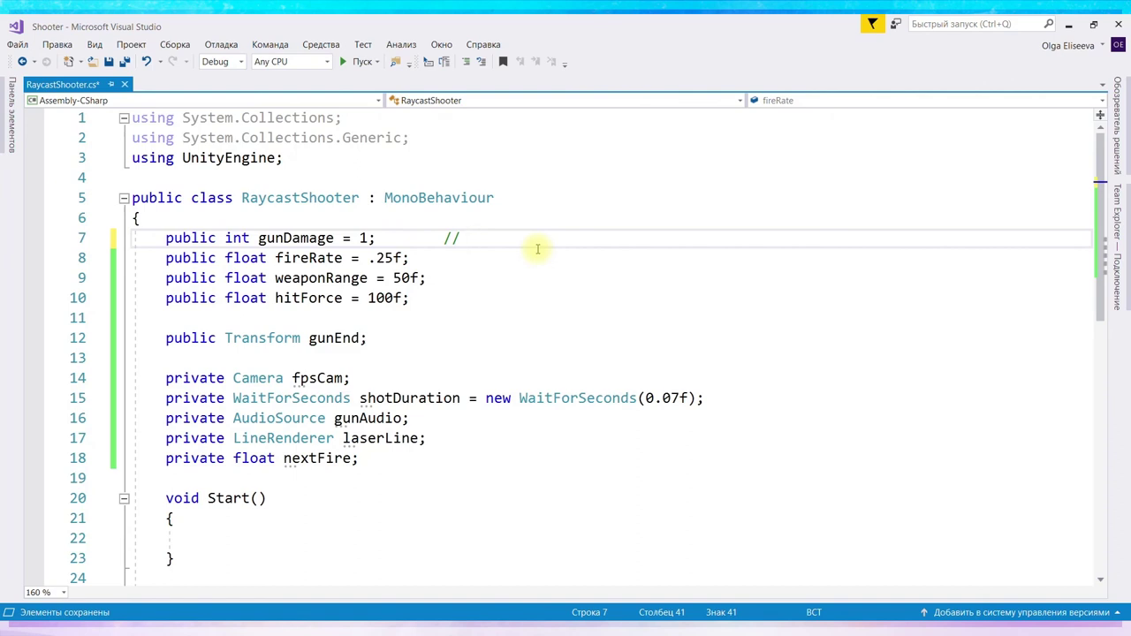
text(pyfxtybt)
key(BackSpace)
key(BackSpace)
key(BackSpace)
key(BackSpace)
key(BackSpace)
key(BackSpace)
key(BackSpace)
key(BackSpace)
text(значение)
key(ctrl+BackSpace)
text(стеен)
key(BackSpace)
key(BackSpace)
text(пень урона, который будет нанесен поражаемому )
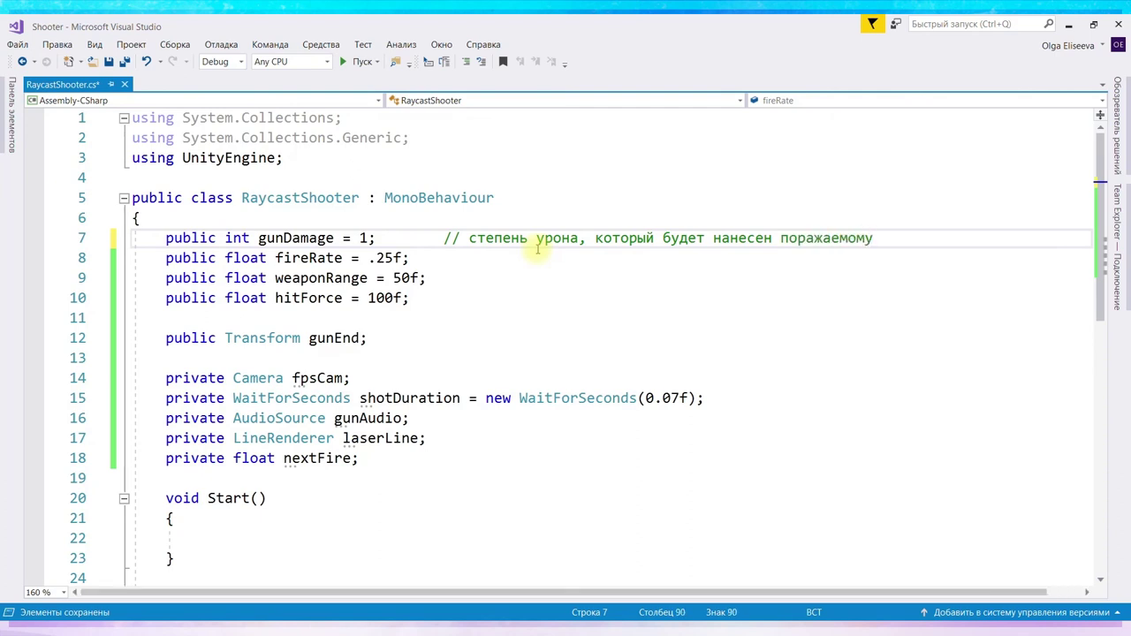
text(объекту)
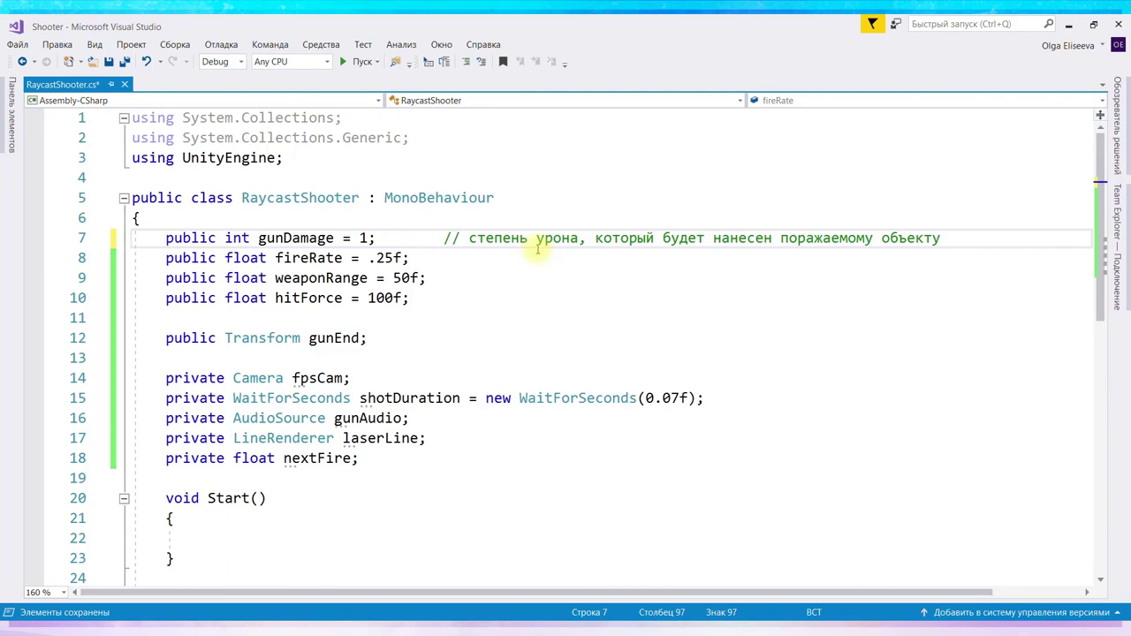
Save the script and switch back to the Unity editor.
key(ctrl+s)
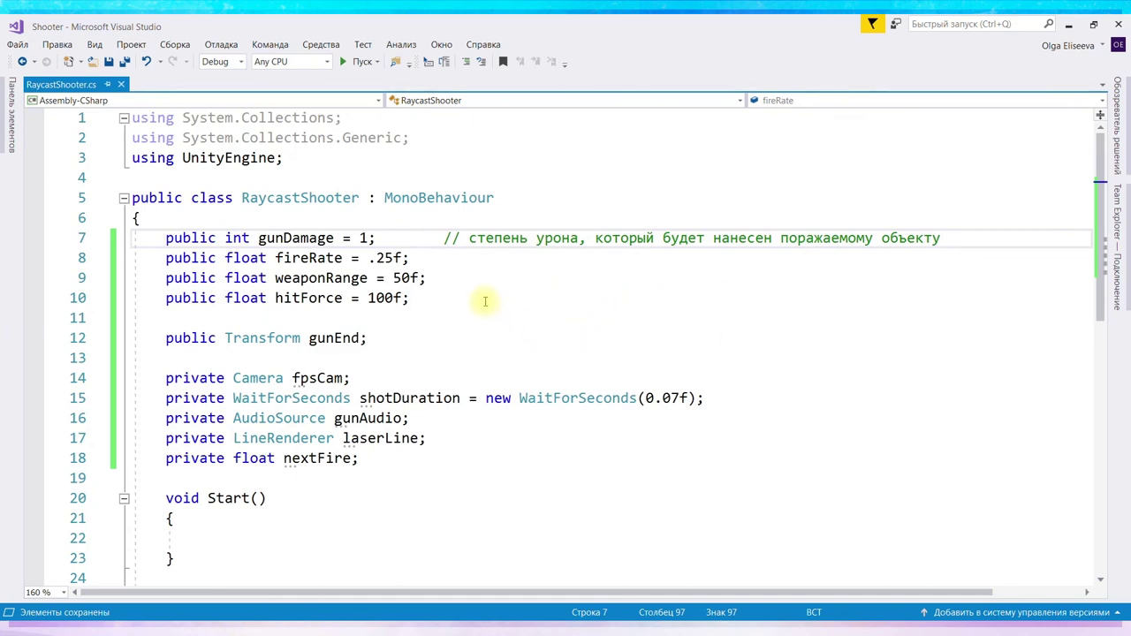
click(451, 262)
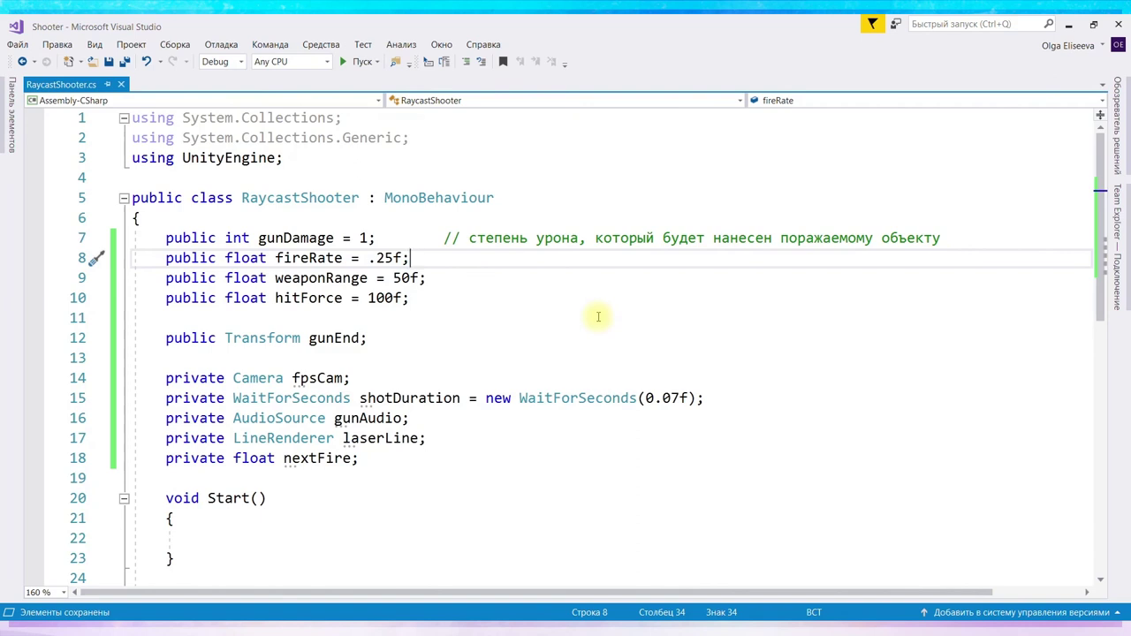
key(alt+Tab)
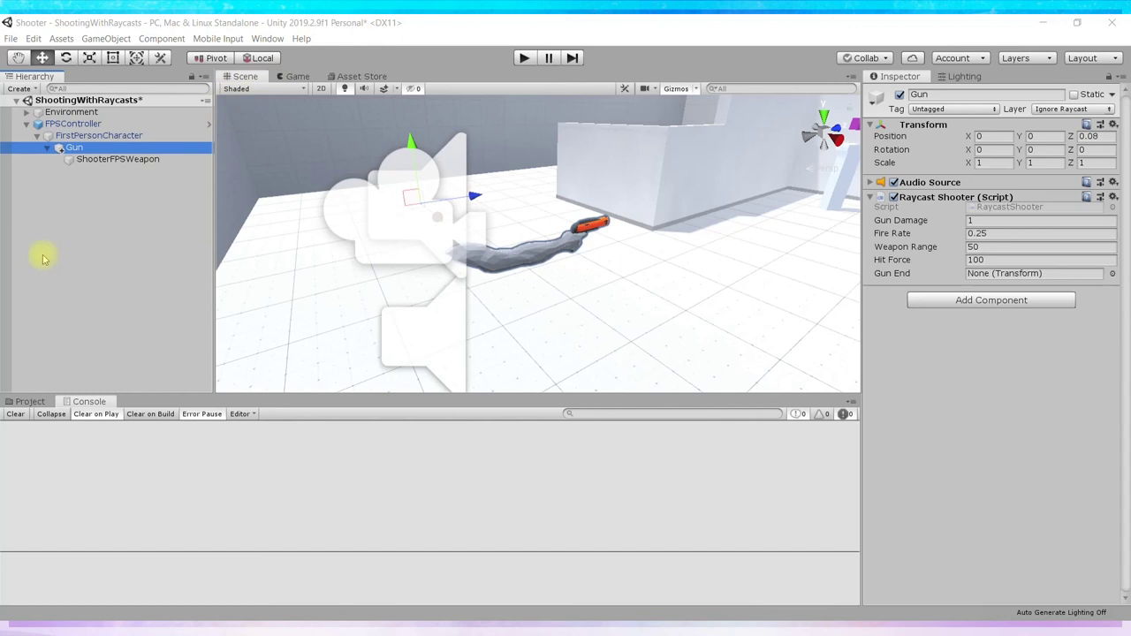
Save the ShootingWithRaycasts scene via File > Save.
click(10, 38)
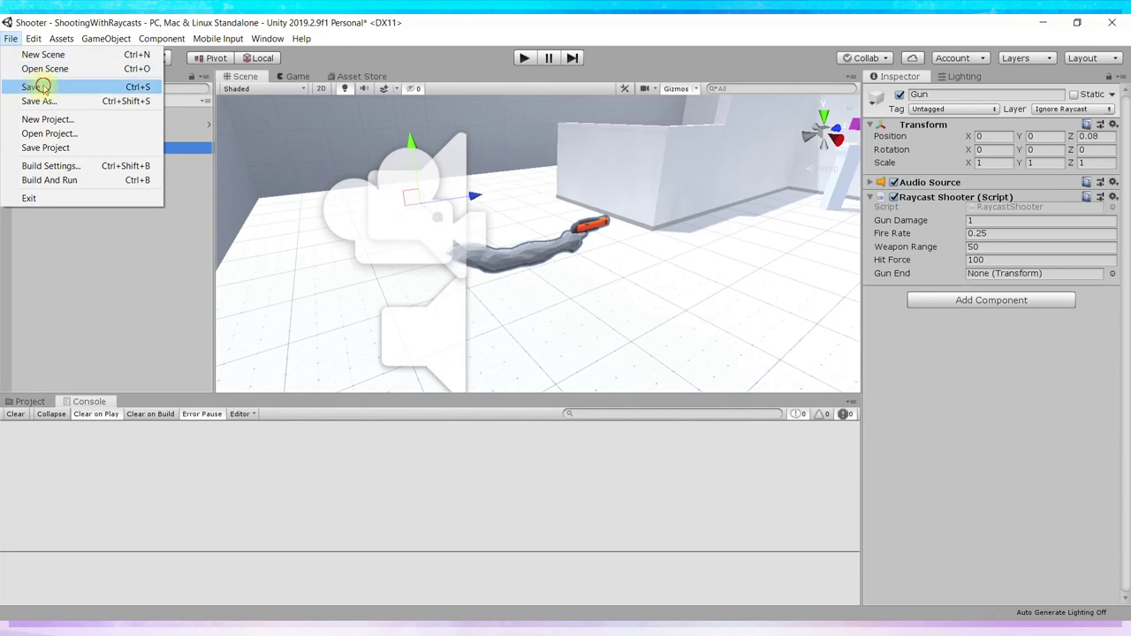
click(43, 88)
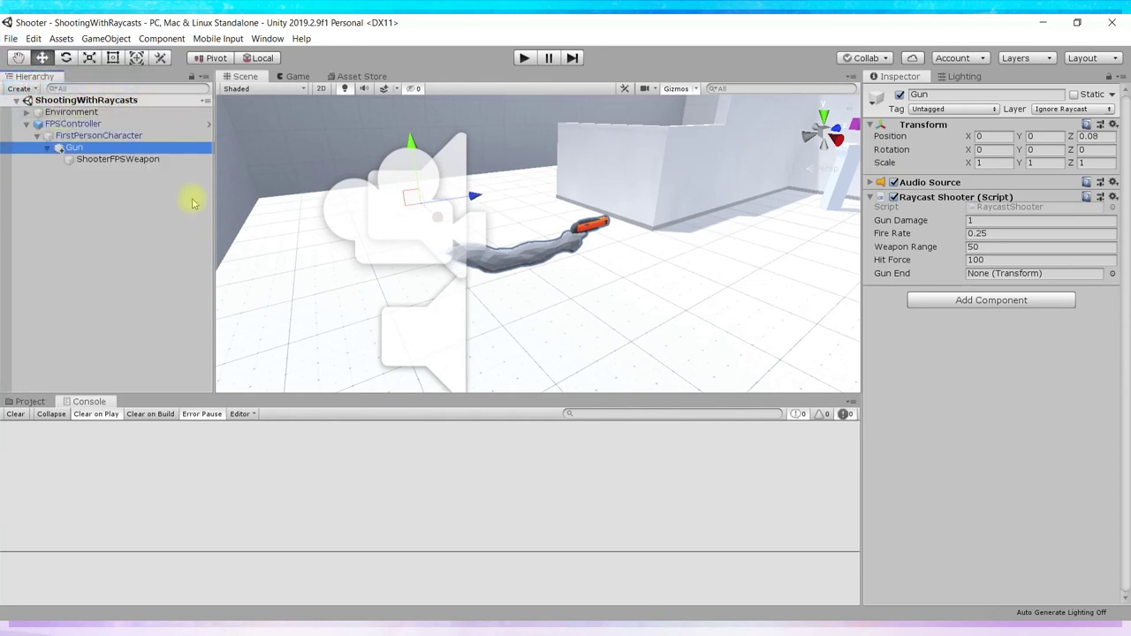